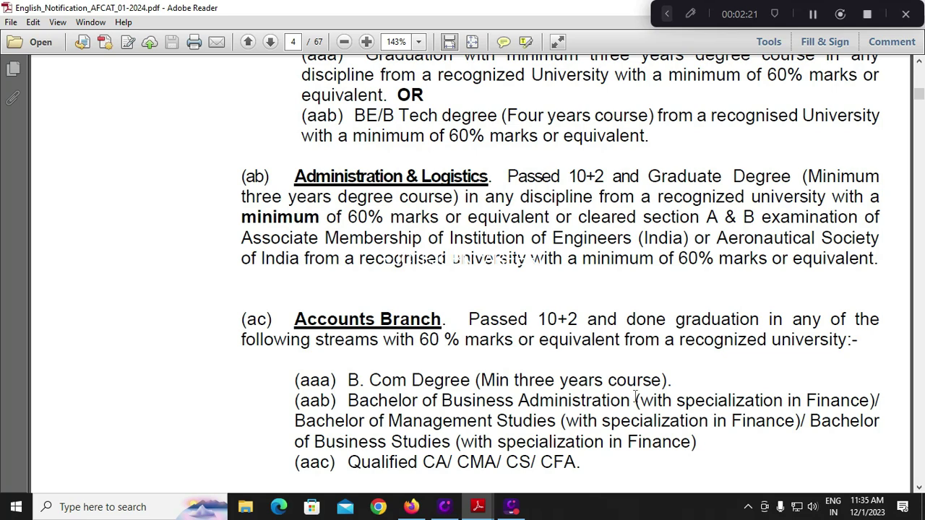
# Examine the educational qualifications for the Administration & Logistics, Accounts, Education and Meteorology branches in the AFCAT notification.
pyautogui.scroll(-2, 636, 397)
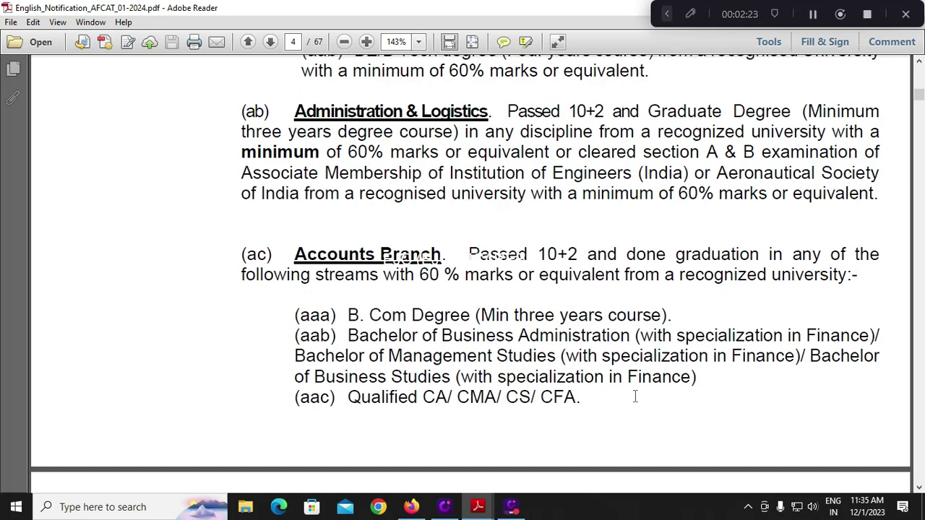
pyautogui.scroll(-3, 635, 396)
pyautogui.scroll(-1, 635, 397)
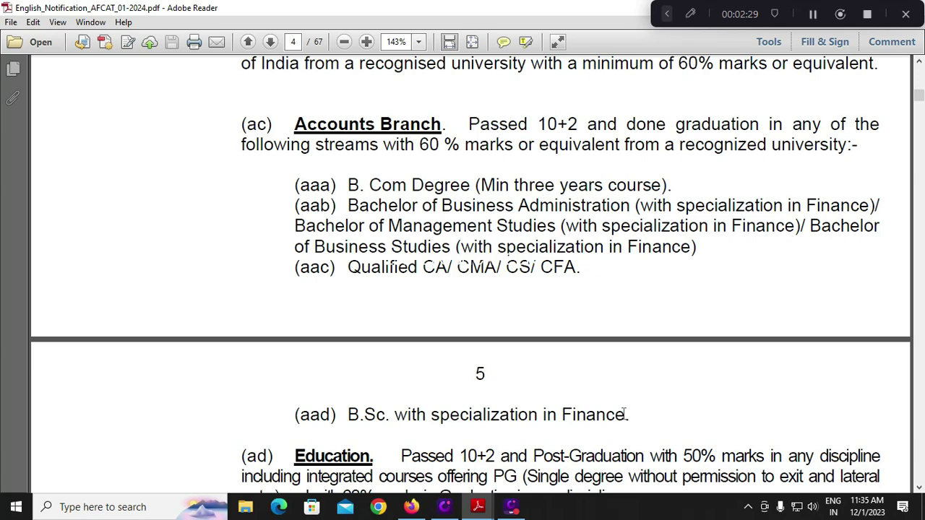
pyautogui.scroll(-2, 624, 413)
pyautogui.scroll(-1, 624, 414)
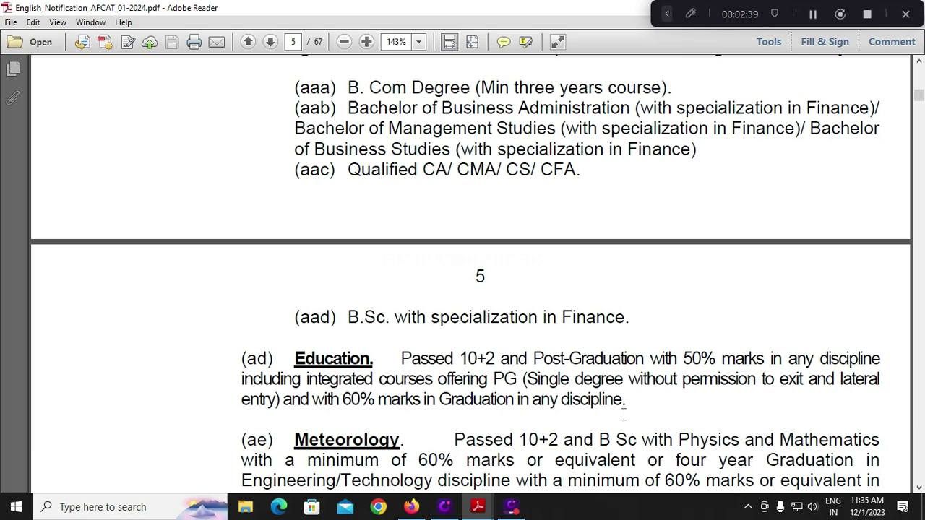
pyautogui.scroll(-3, 623, 414)
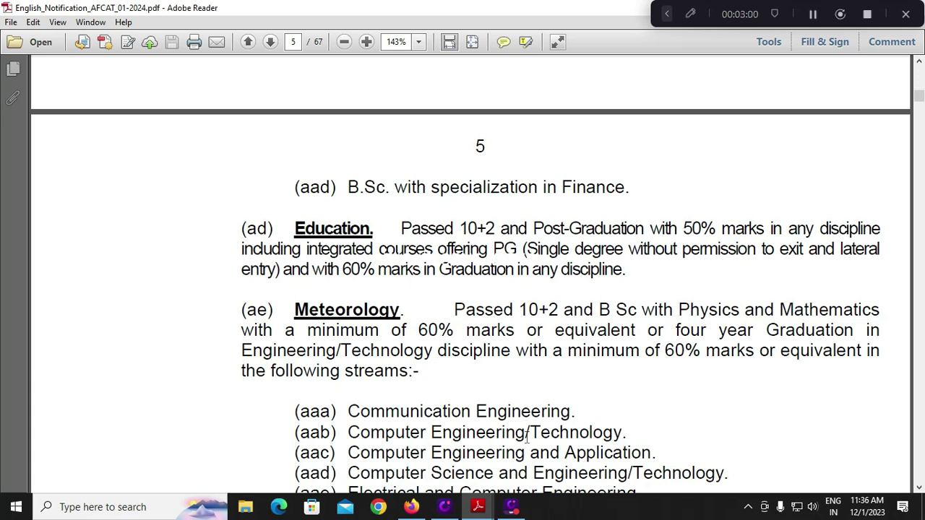
pyautogui.scroll(-2, 527, 436)
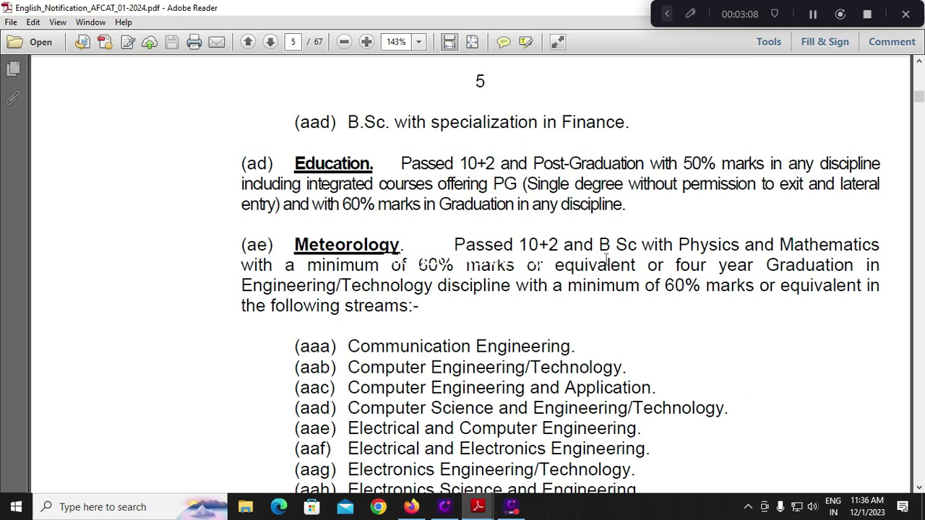
pyautogui.scroll(-5, 596, 344)
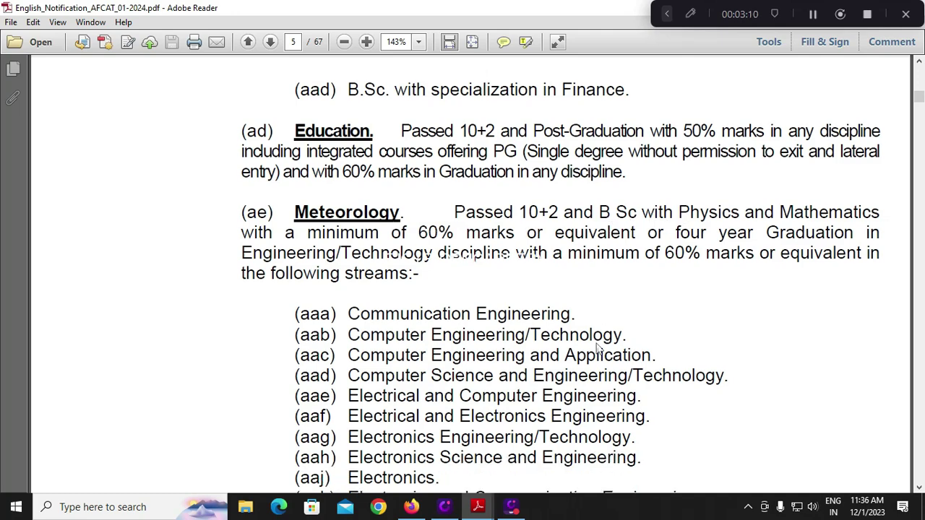
pyautogui.scroll(-3, 596, 344)
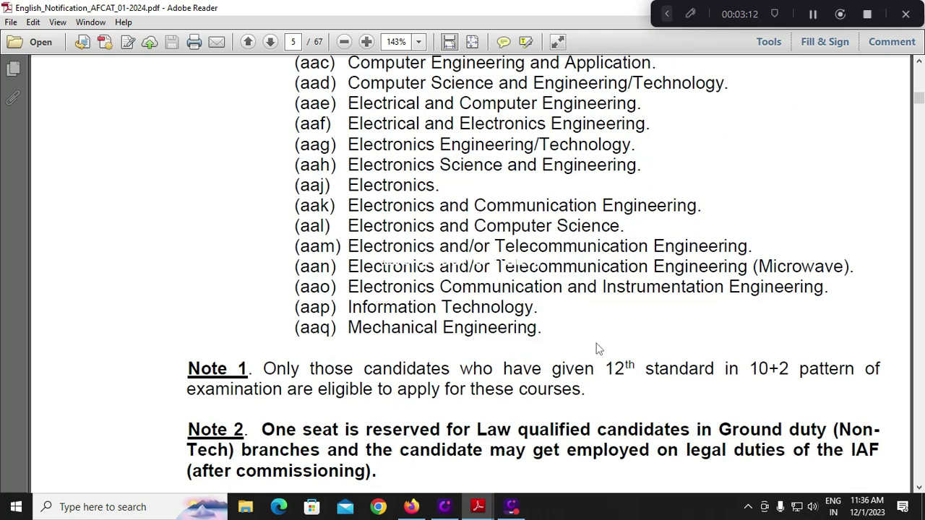
pyautogui.scroll(-3, 596, 347)
pyautogui.scroll(12, 596, 344)
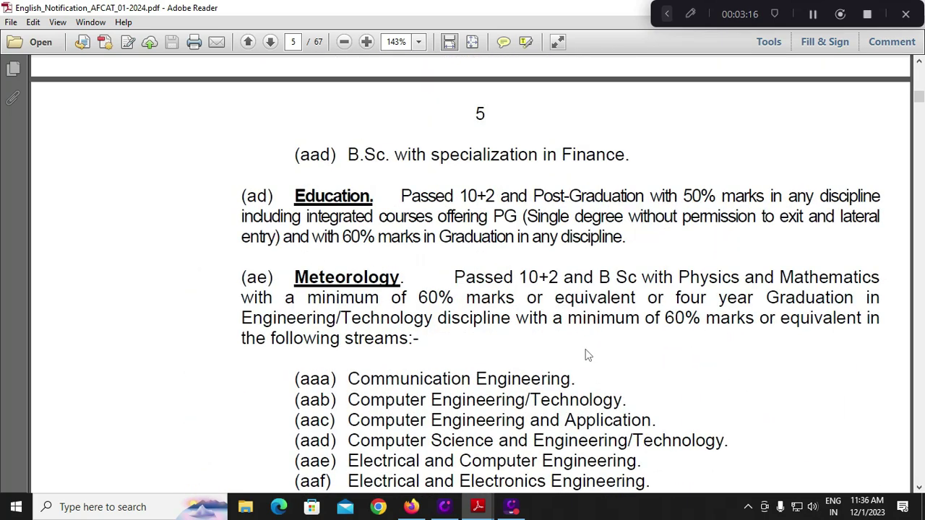
pyautogui.scroll(13, 585, 355)
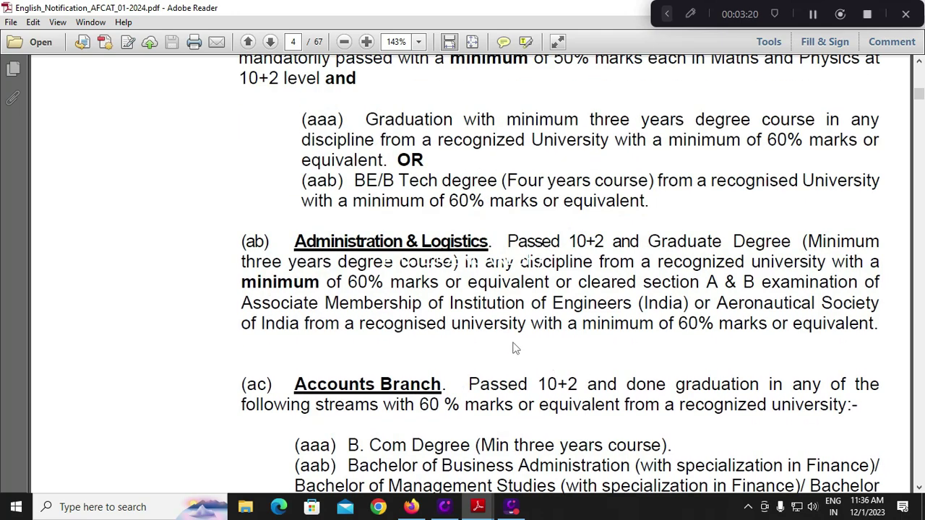
pyautogui.scroll(-4, 512, 347)
pyautogui.scroll(-12, 496, 309)
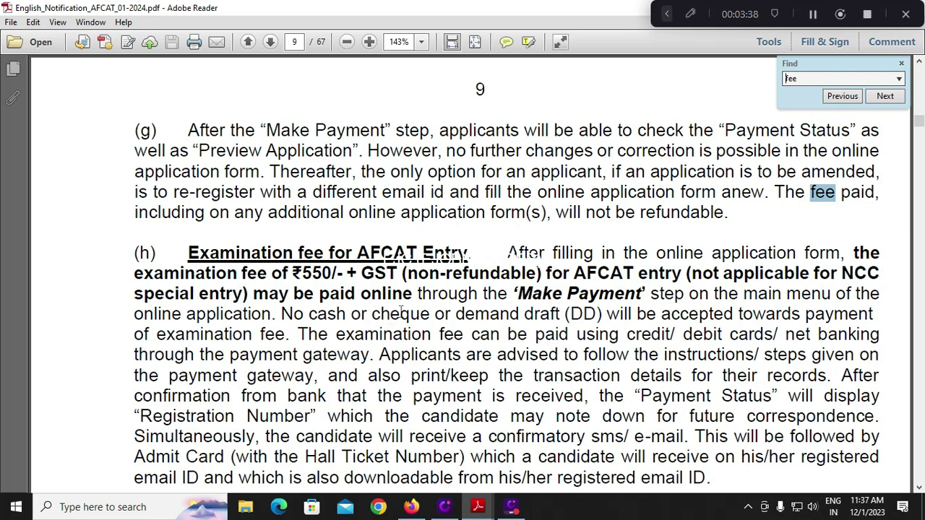
# Read the notification's section on the examination fee for AFCAT entry and the start of the form-filling instructions.
pyautogui.scroll(-2, 401, 310)
pyautogui.scroll(-3, 400, 311)
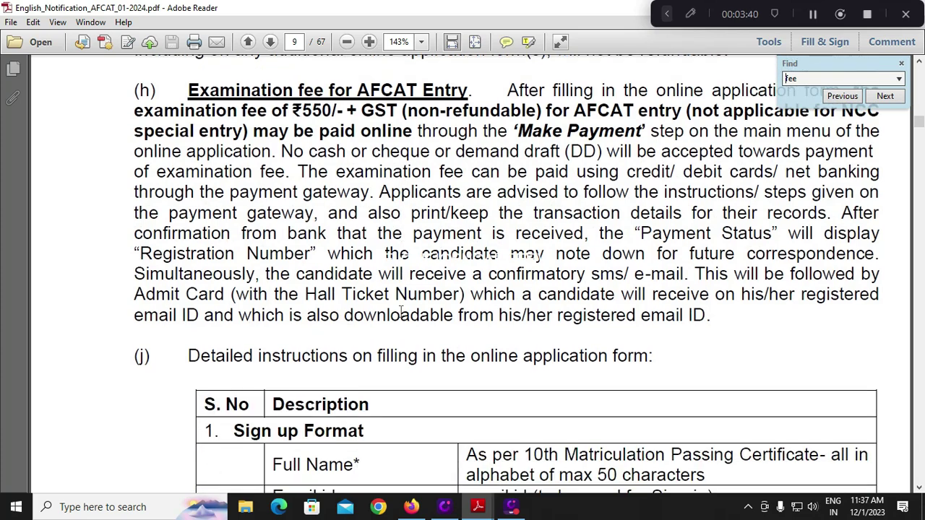
pyautogui.scroll(-2, 400, 310)
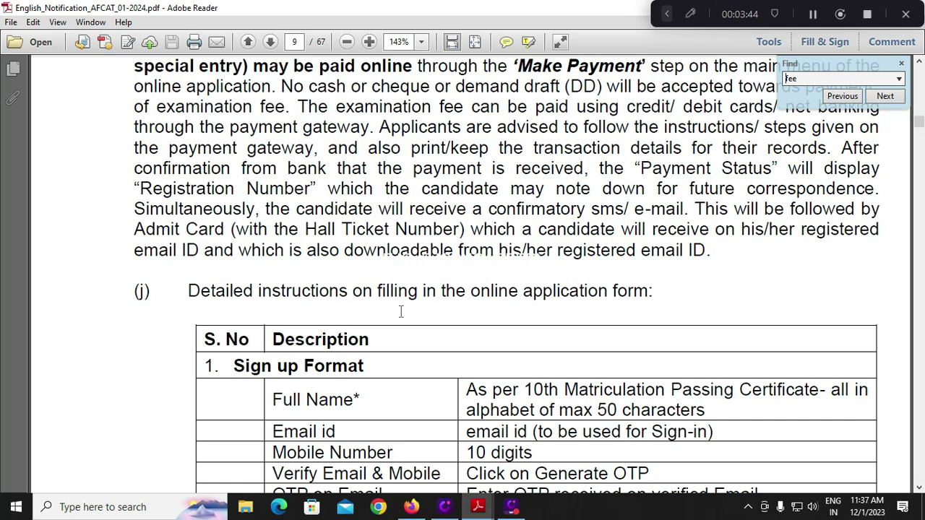
# Switch to Firefox, open the AFCAT 01/2024 sign-up form and enter the candidate's mobile number.
pyautogui.hotkey('alt', 'Tab')
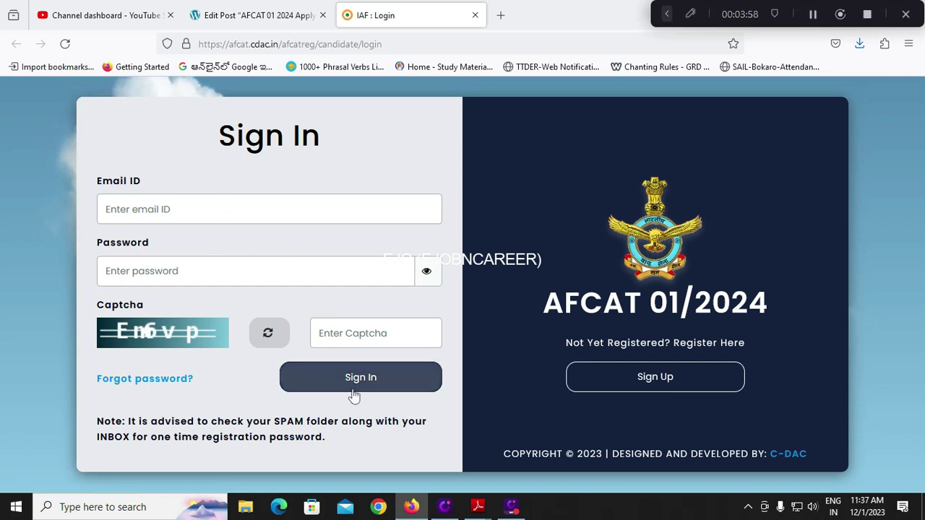
pyautogui.click(648, 386)
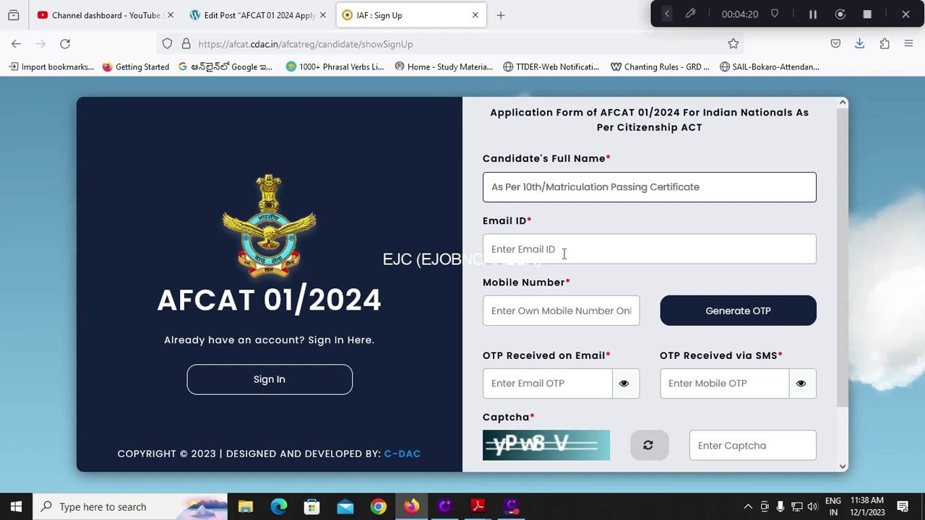
pyautogui.click(568, 311)
pyautogui.write('9999999999')
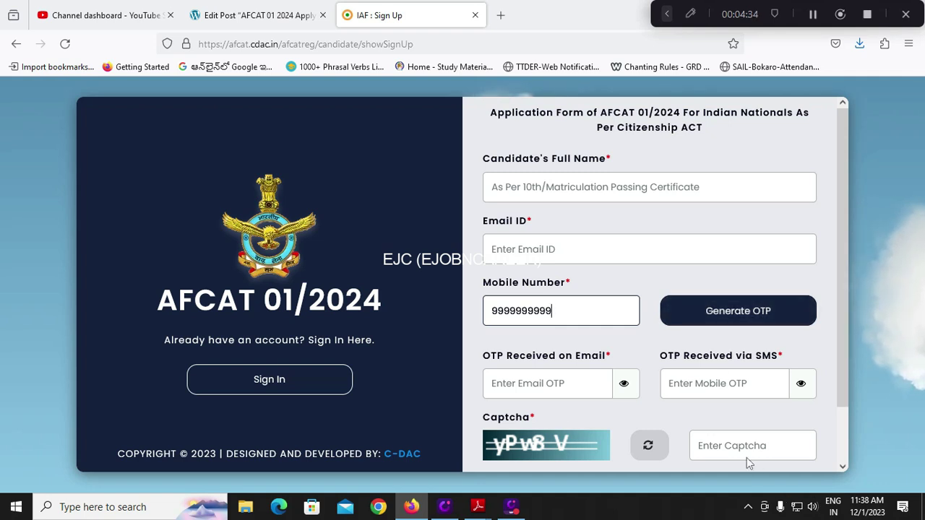
pyautogui.scroll(-2, 749, 459)
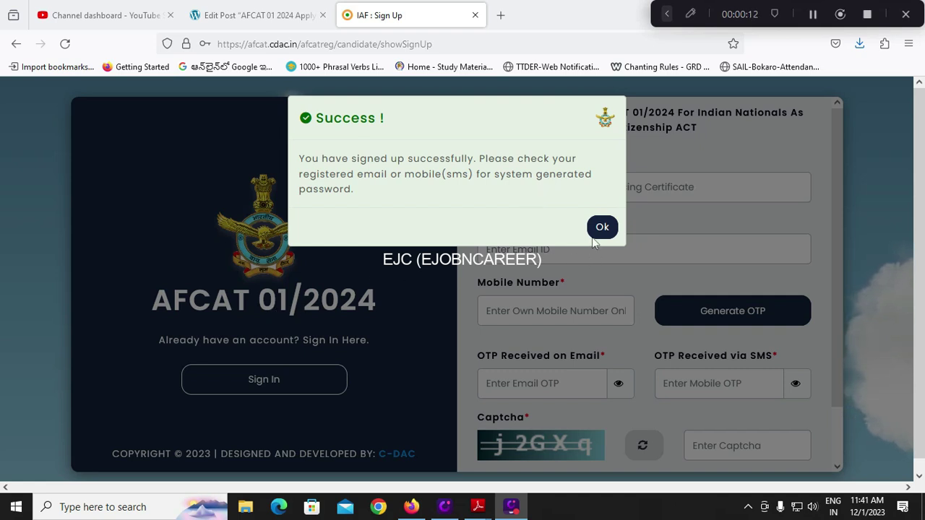
# Go to the candidate sign-in page and sign in with the saved email ID, the password and the captcha.
pyautogui.click(296, 370)
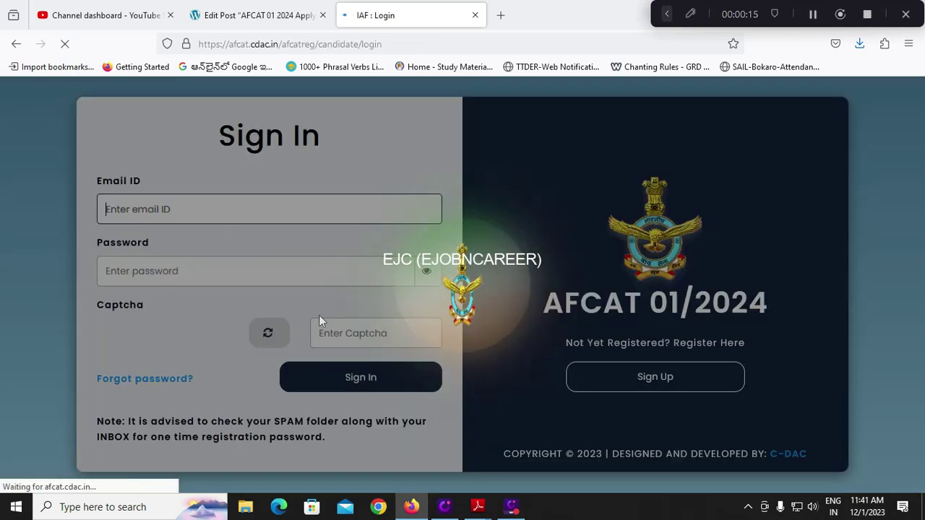
pyautogui.click(197, 217)
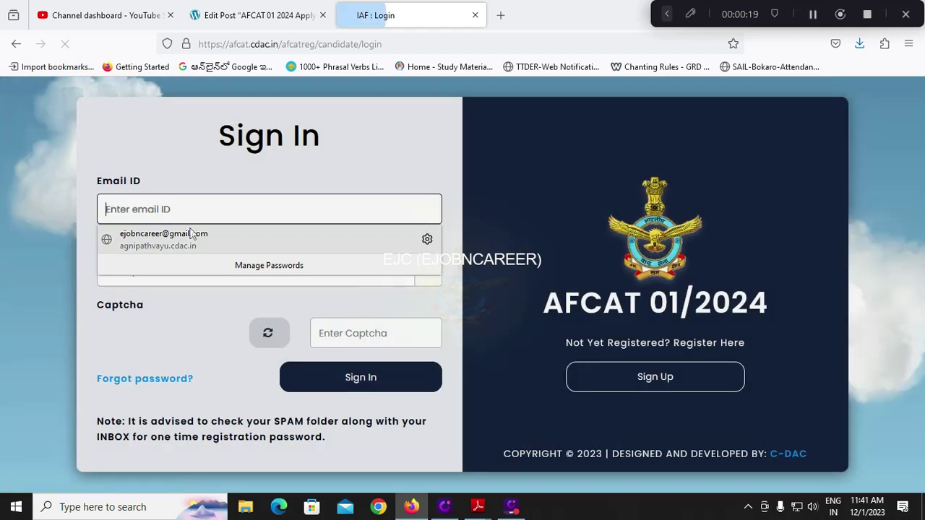
pyautogui.click(209, 234)
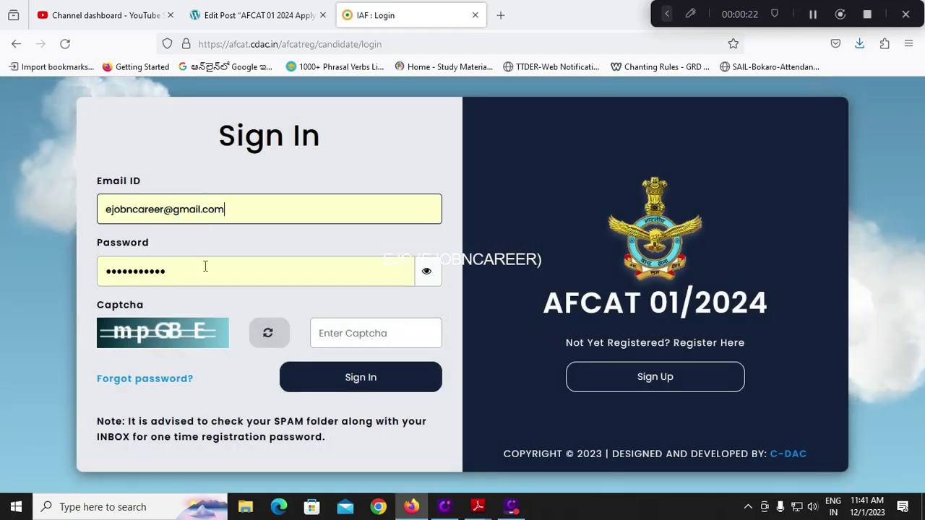
pyautogui.click(347, 333)
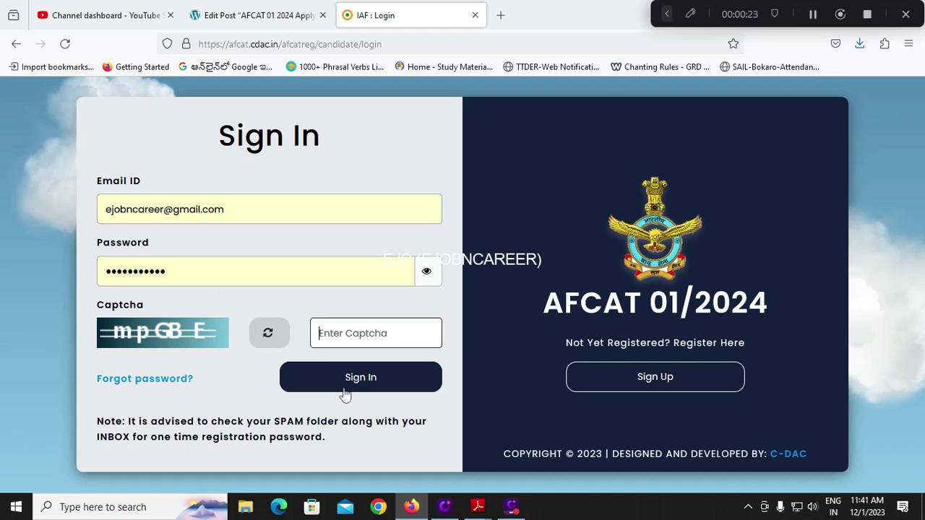
pyautogui.click(346, 396)
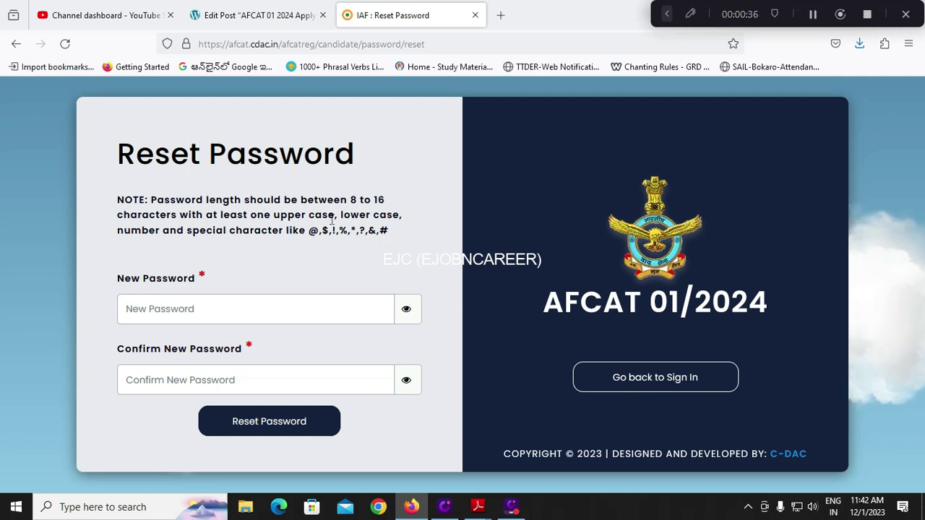
# Check the password length and special-character rules, reset the account password with a new one, and acknowledge the success dialog.
pyautogui.moveTo(350, 202); pyautogui.dragTo(389, 206)
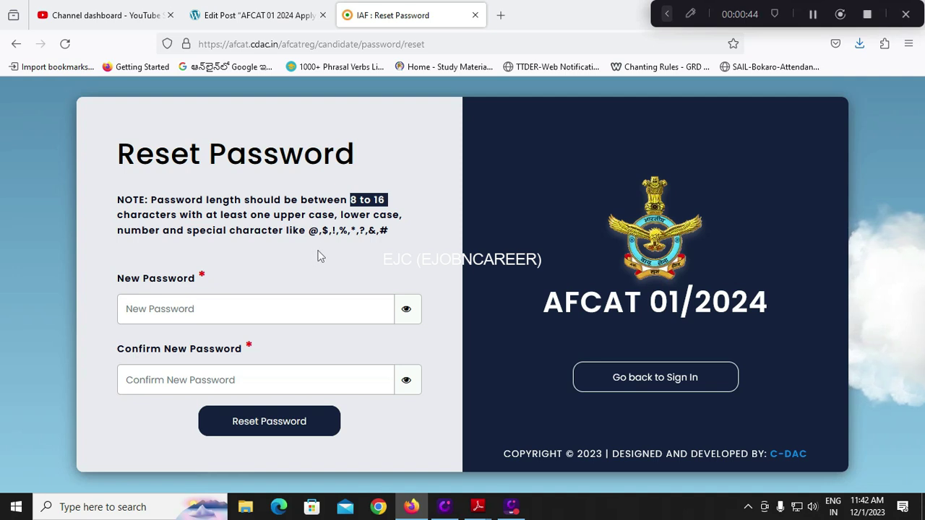
pyautogui.moveTo(309, 230); pyautogui.dragTo(388, 231)
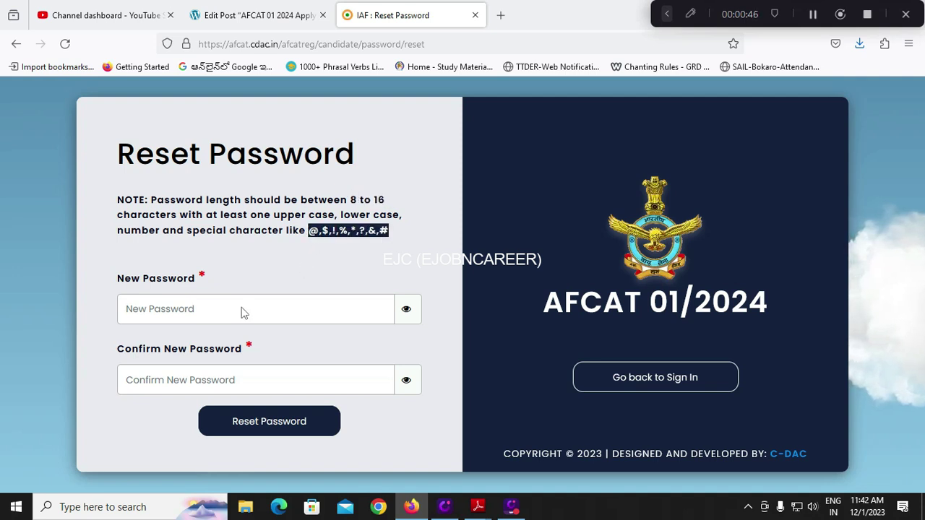
pyautogui.click(214, 309)
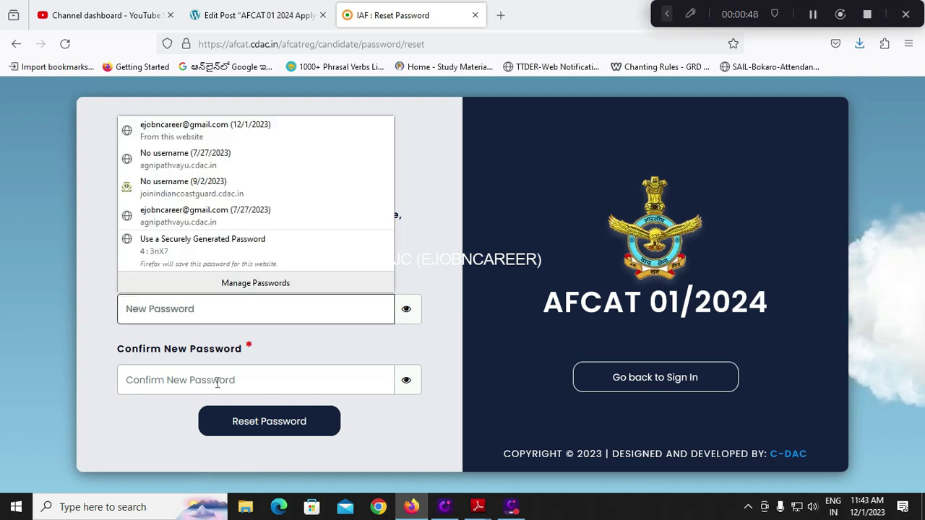
pyautogui.click(300, 435)
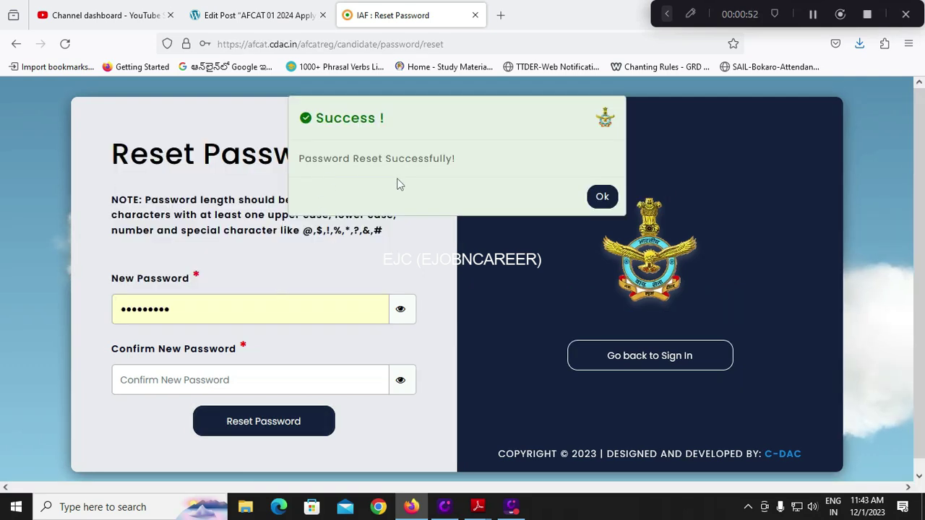
pyautogui.click(612, 198)
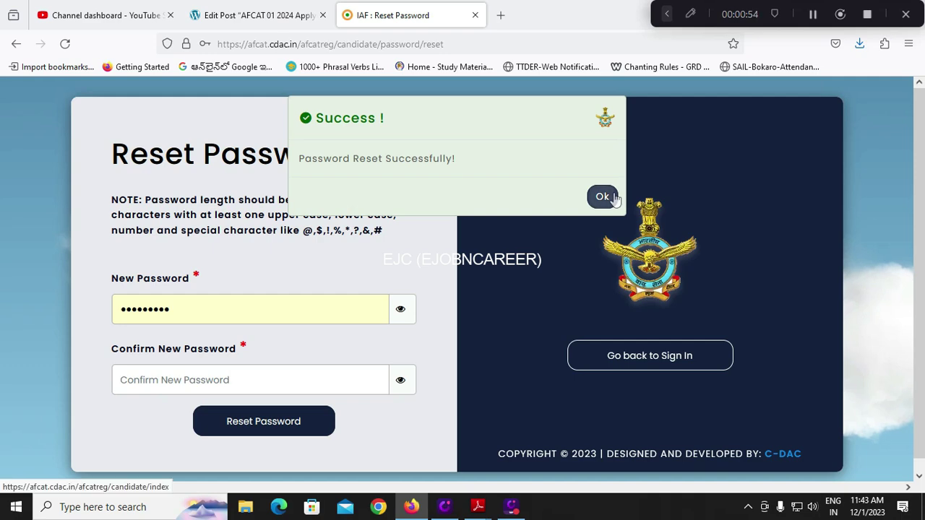
# Review the two exam categories for intake 01/2024 and select Air Force Common Admission Online Test (AFCAT).
pyautogui.scroll(1, 422, 309)
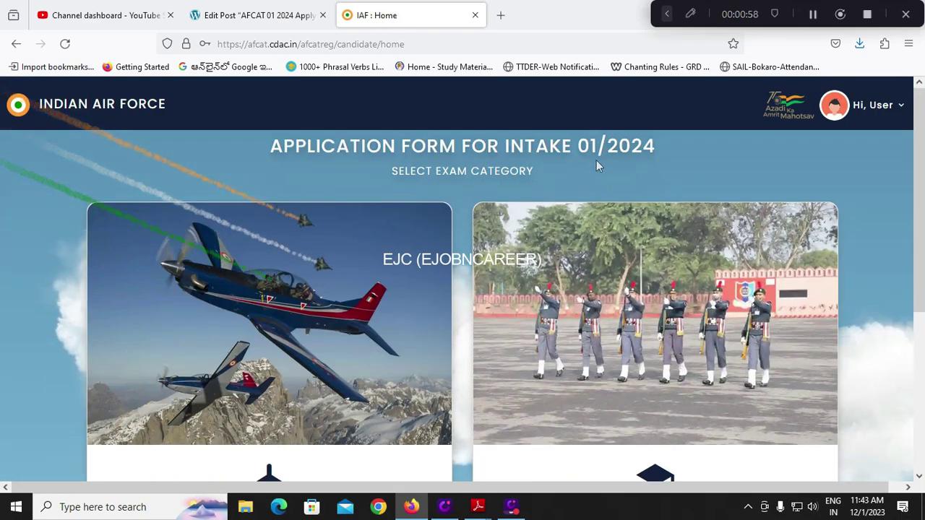
pyautogui.scroll(-3, 510, 196)
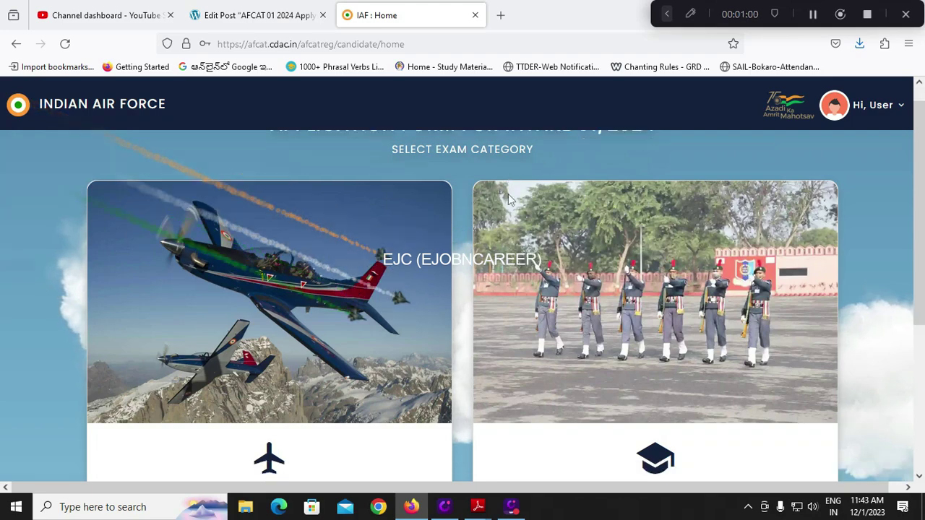
pyautogui.scroll(-3, 484, 233)
pyautogui.scroll(2, 486, 240)
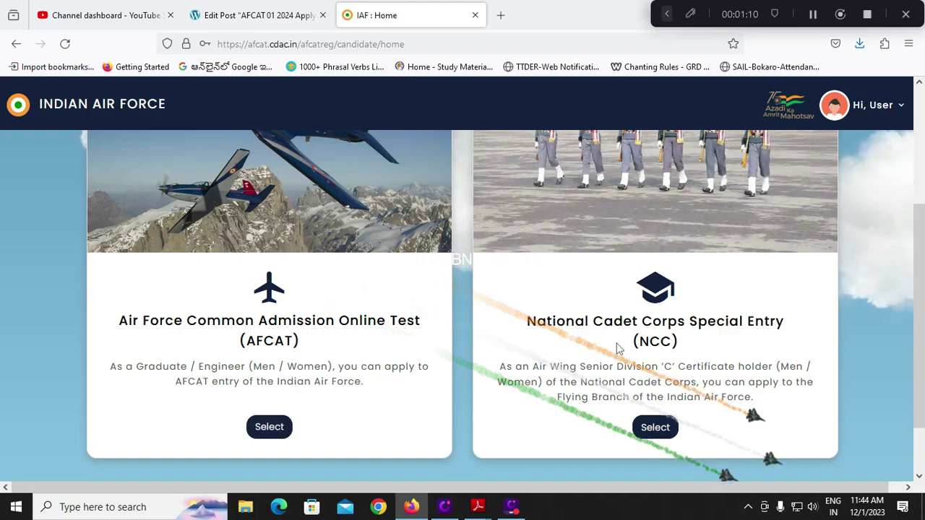
pyautogui.click(267, 427)
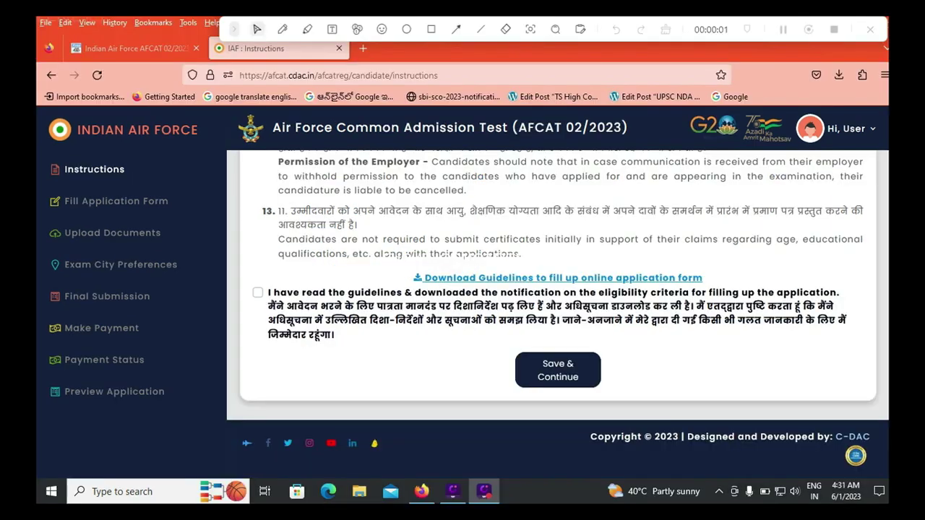
# Review the guidelines for the online application form and accept the declaration of having read them.
pyautogui.scroll(18, 558, 314)
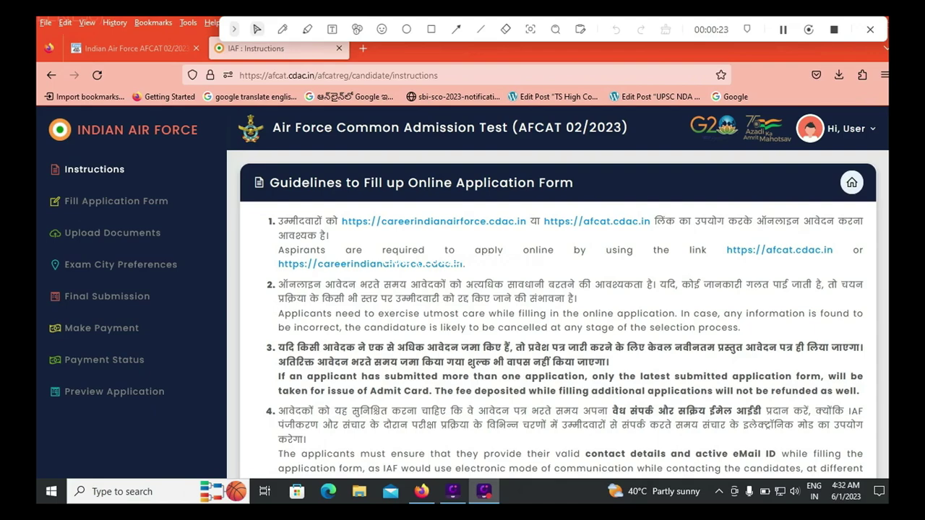
pyautogui.scroll(-20, 557, 310)
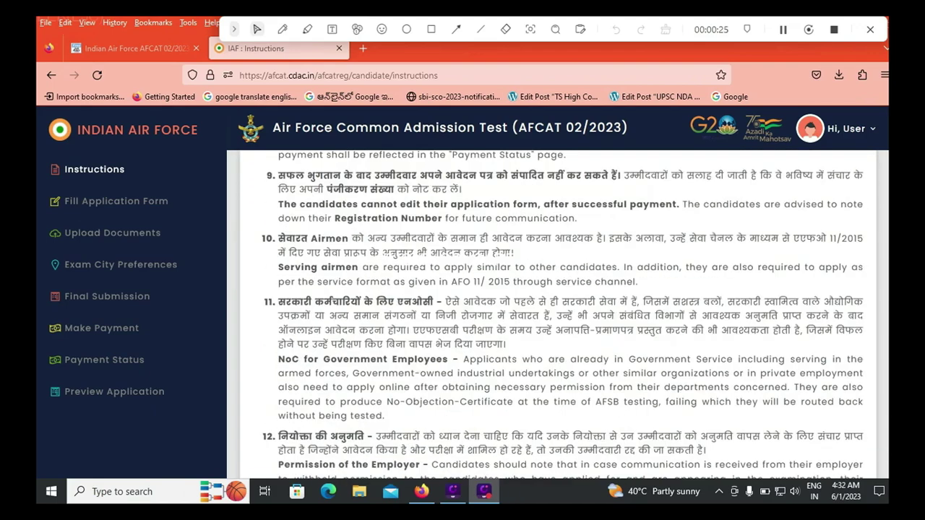
pyautogui.click(258, 293)
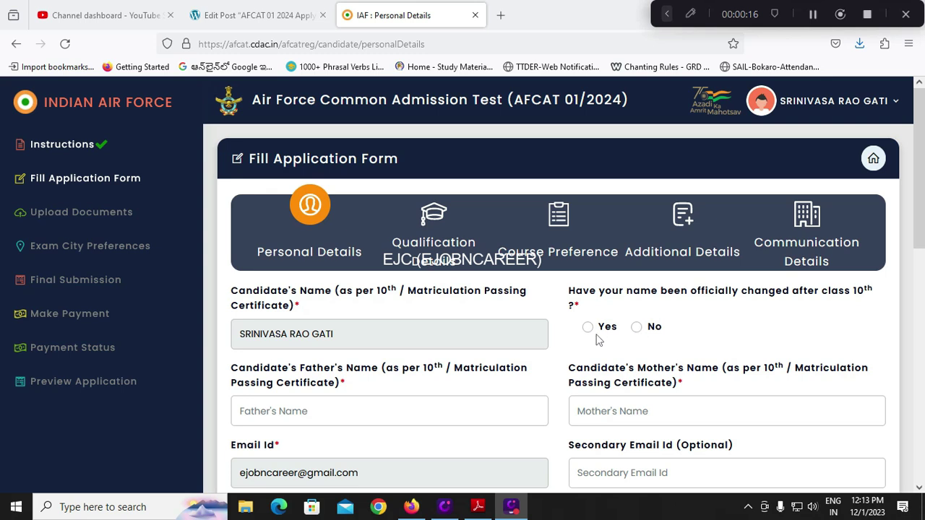
# Answer No to the official name change after class 10th and fill in the father's and mother's names.
pyautogui.click(636, 327)
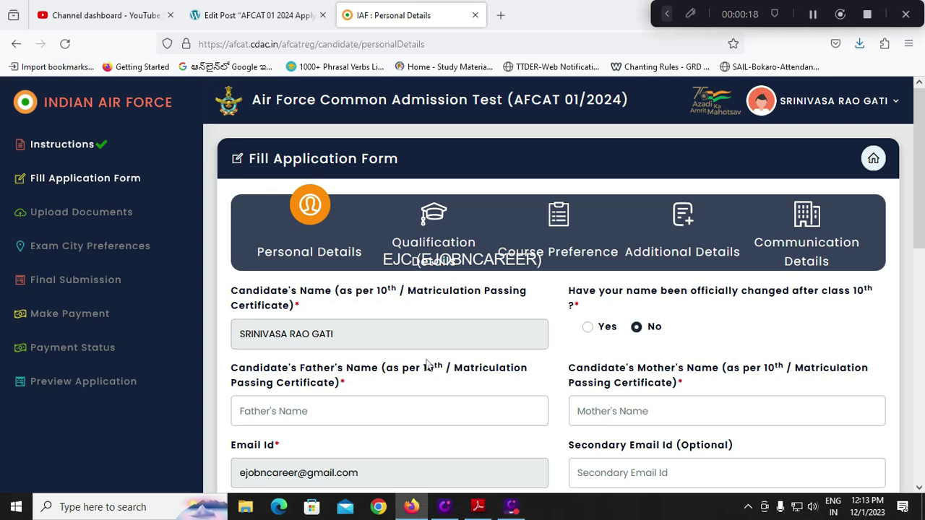
pyautogui.click(320, 408)
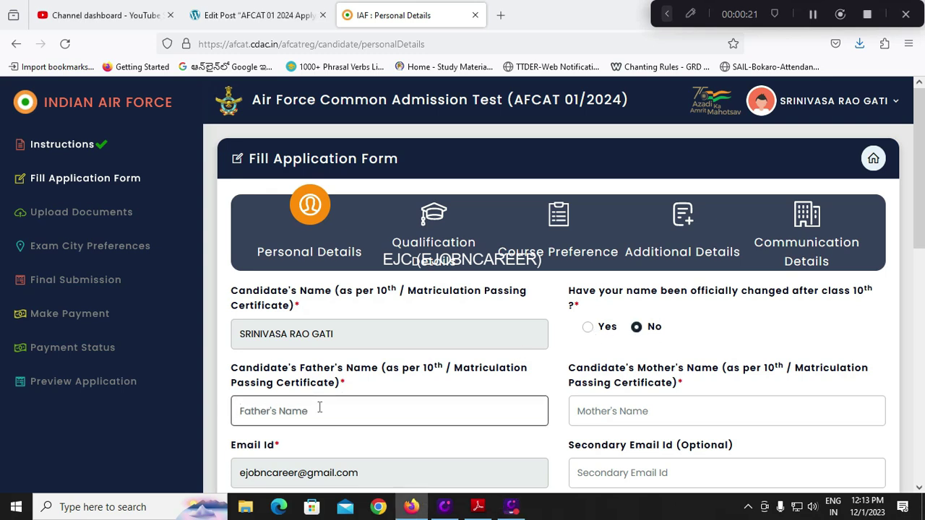
pyautogui.write('RAMA')
pyautogui.press('Down')
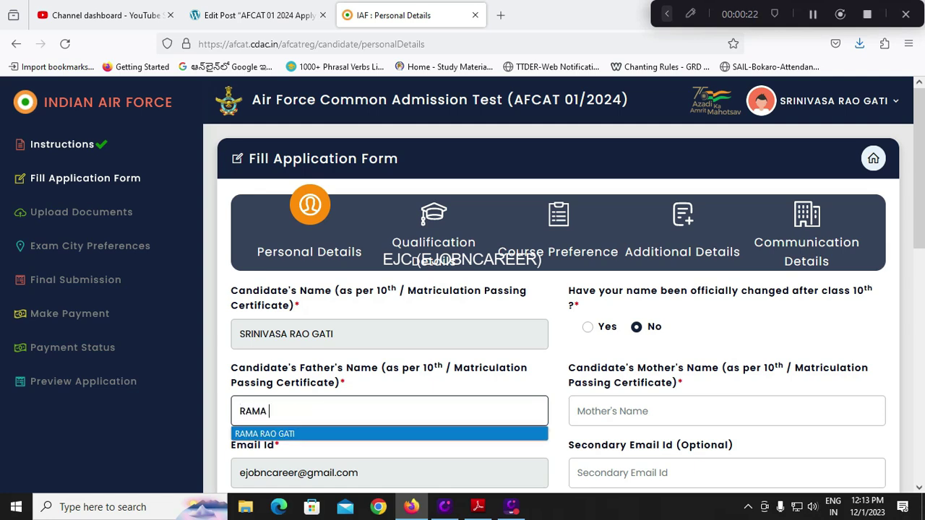
pyautogui.press('Return')
pyautogui.click(659, 410)
pyautogui.write('RA')
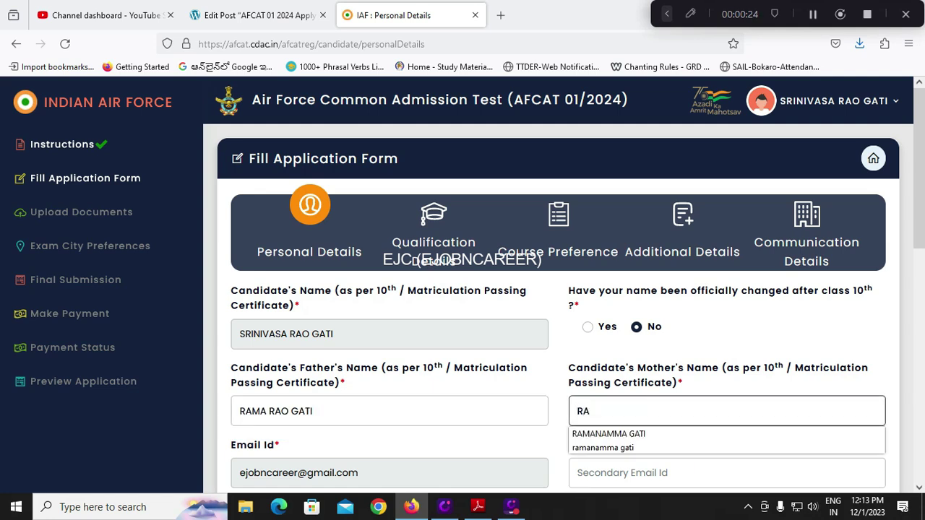
pyautogui.press('Down')
pyautogui.press('Return')
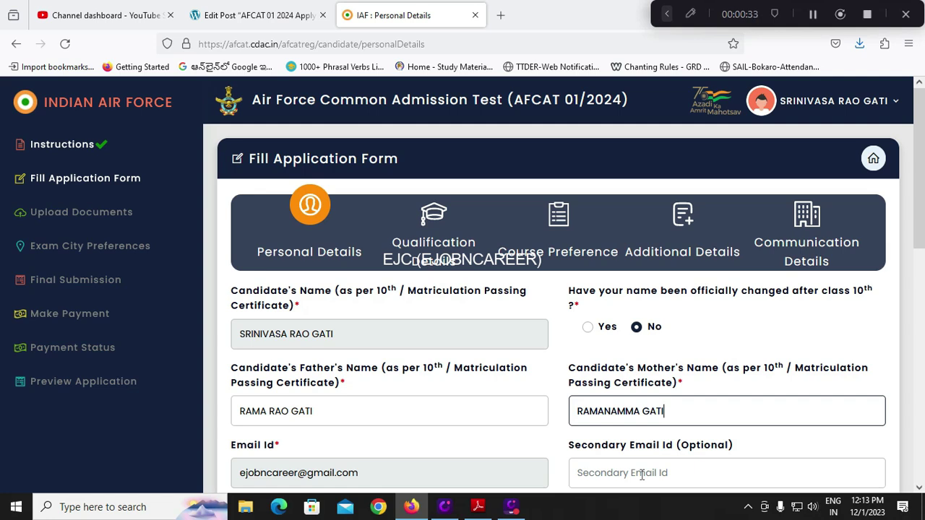
# Enter LEFT HAND as the visible identification mark and answer Yes to habitually wearing glasses.
pyautogui.scroll(-4, 641, 475)
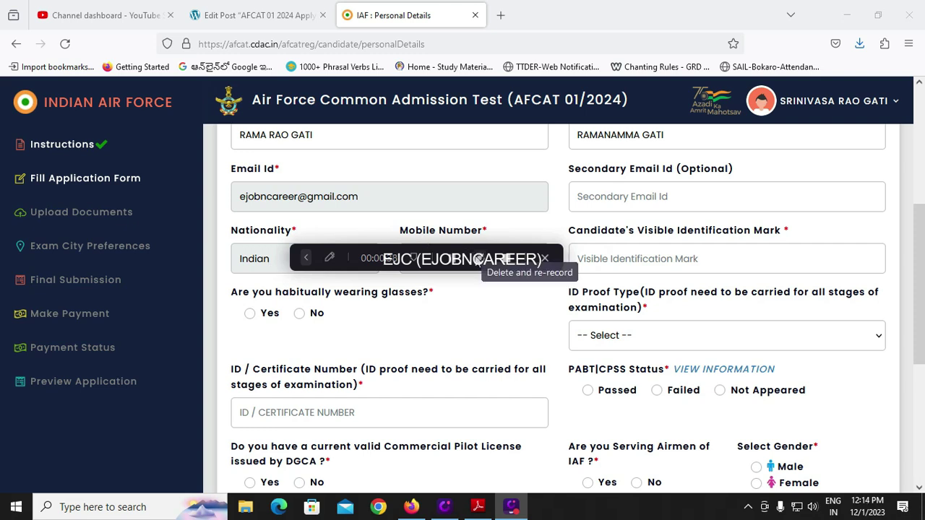
pyautogui.click(647, 268)
pyautogui.write('LE')
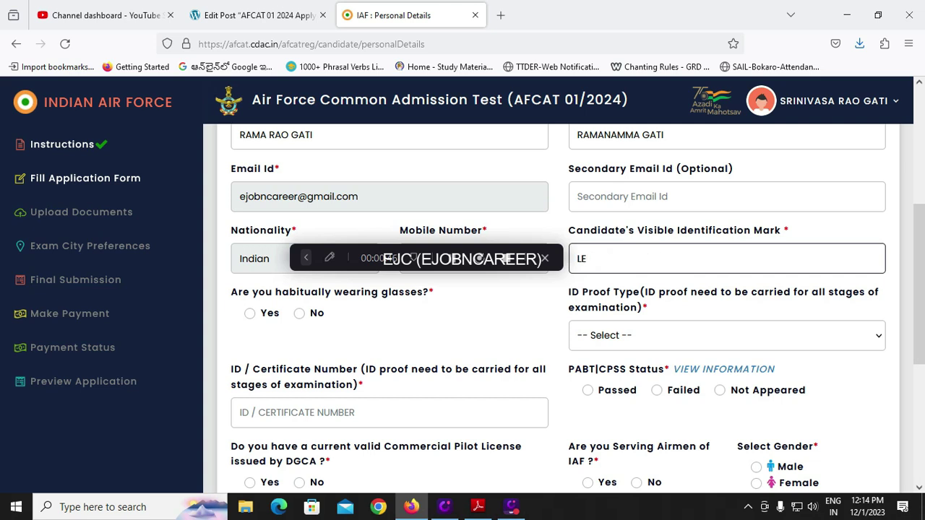
pyautogui.write('FT HAND')
pyautogui.click(250, 314)
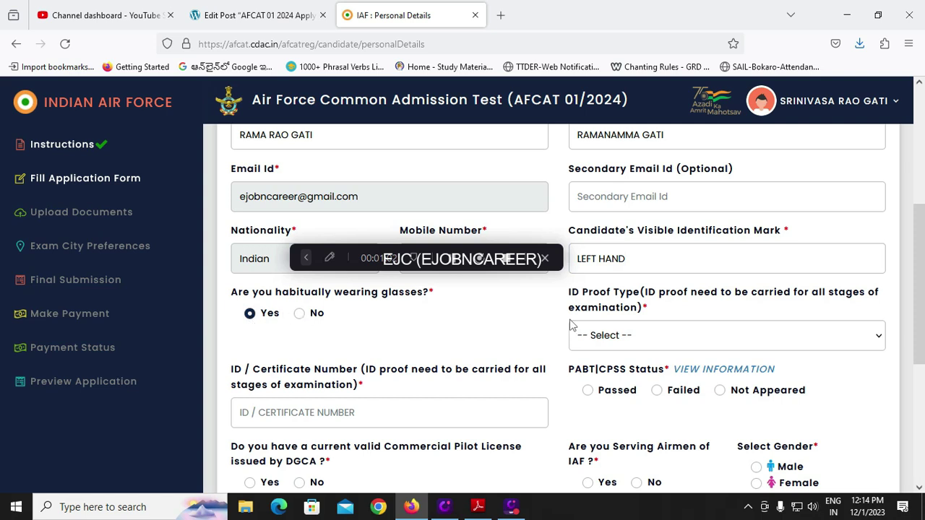
pyautogui.click(300, 316)
pyautogui.click(250, 314)
# Choose PAN Card as the ID proof type and go to the ID / certificate number field.
pyautogui.click(619, 345)
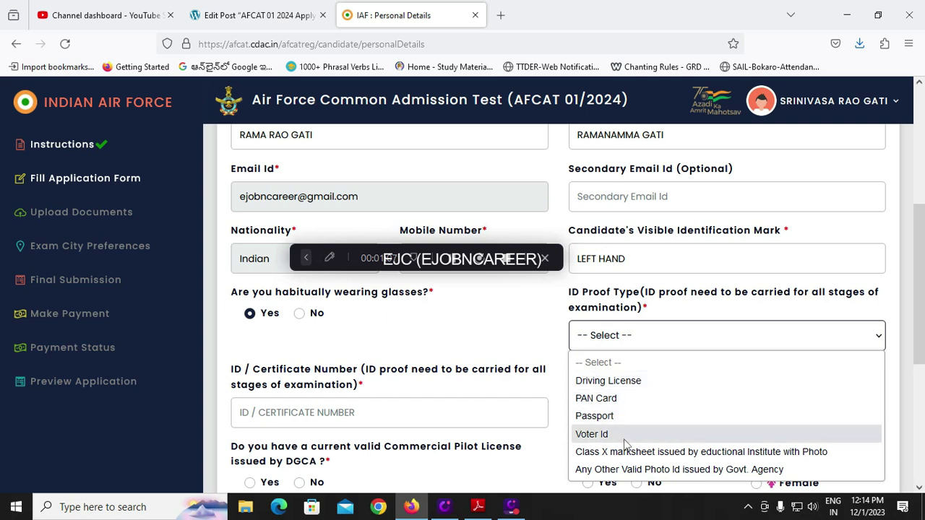
pyautogui.click(602, 399)
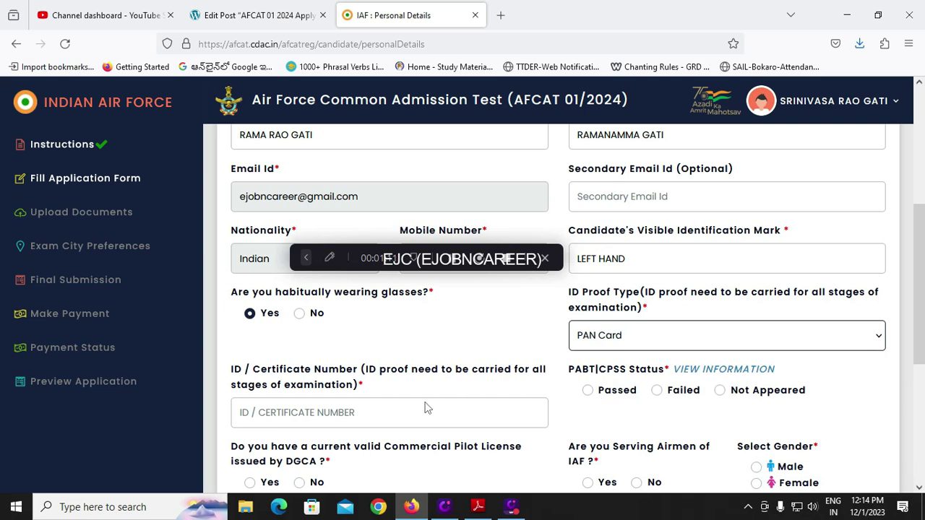
pyautogui.click(362, 413)
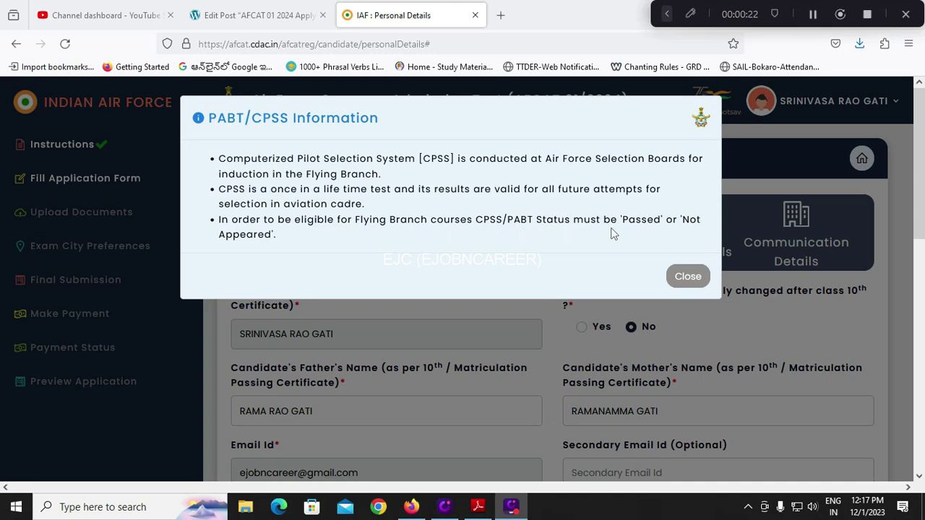
# Dismiss the PABT/CPSS information, set that status to Not Appeared, and answer No to the Commercial Pilot License and serving airmen questions.
pyautogui.press('Escape')
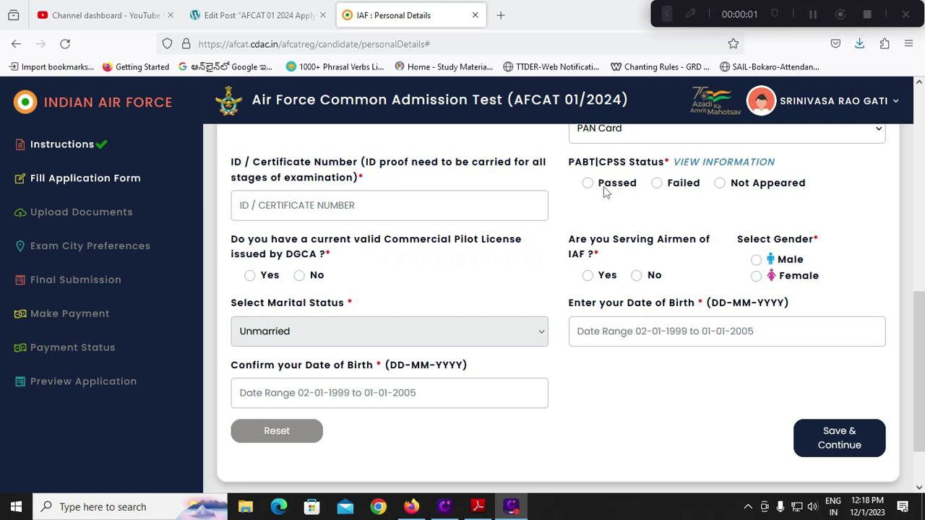
pyautogui.click(720, 182)
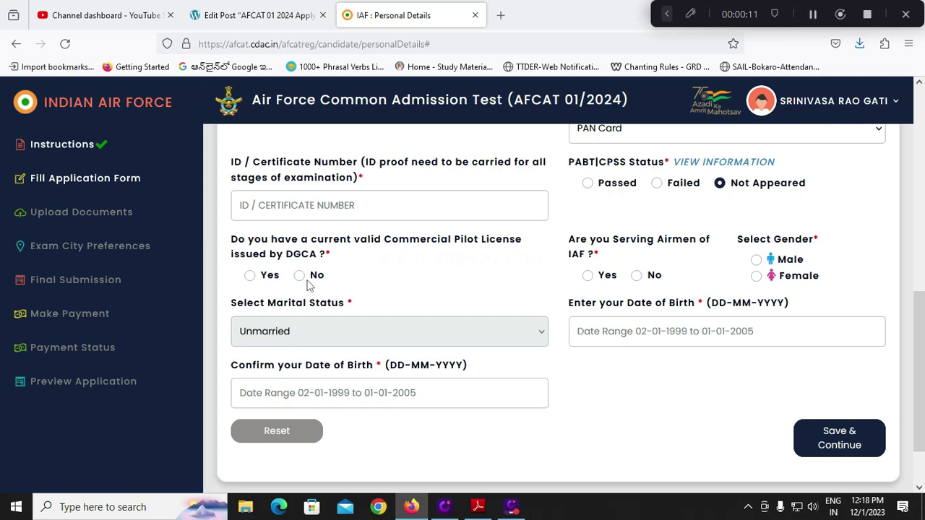
pyautogui.click(249, 276)
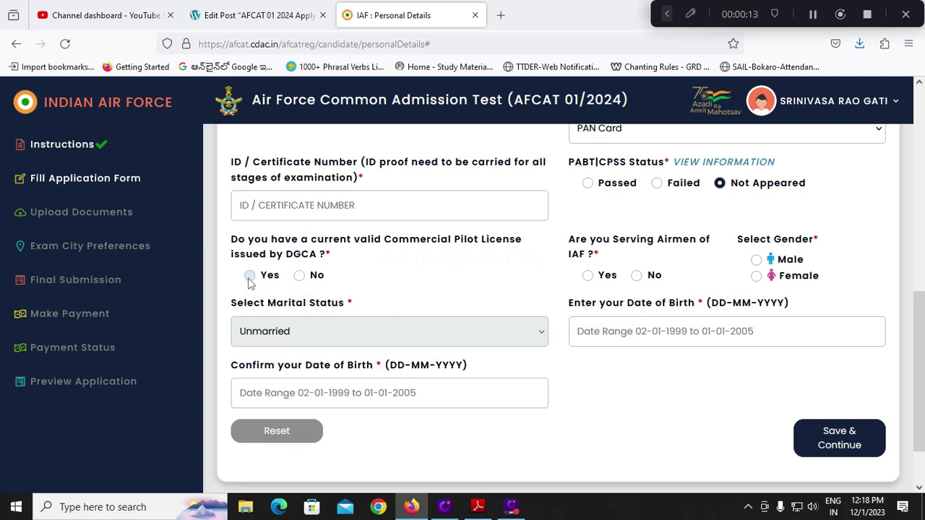
pyautogui.click(300, 278)
pyautogui.click(637, 277)
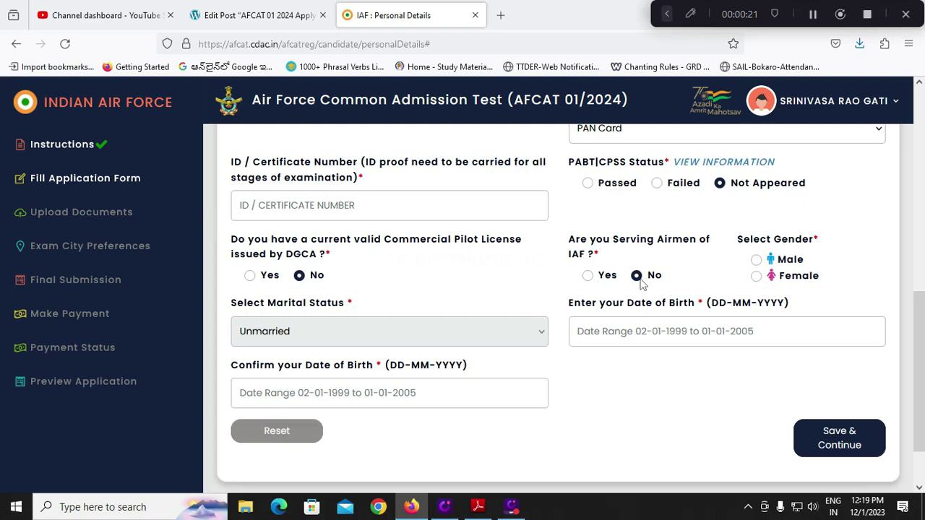
# Select and confirm Male as the gender, and leave the Commercial Pilot License question answered No.
pyautogui.click(756, 261)
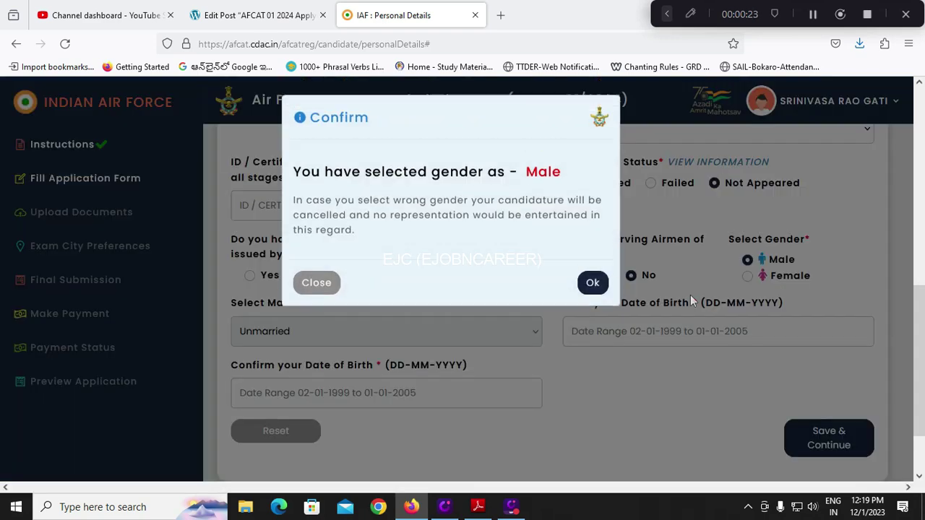
pyautogui.click(593, 282)
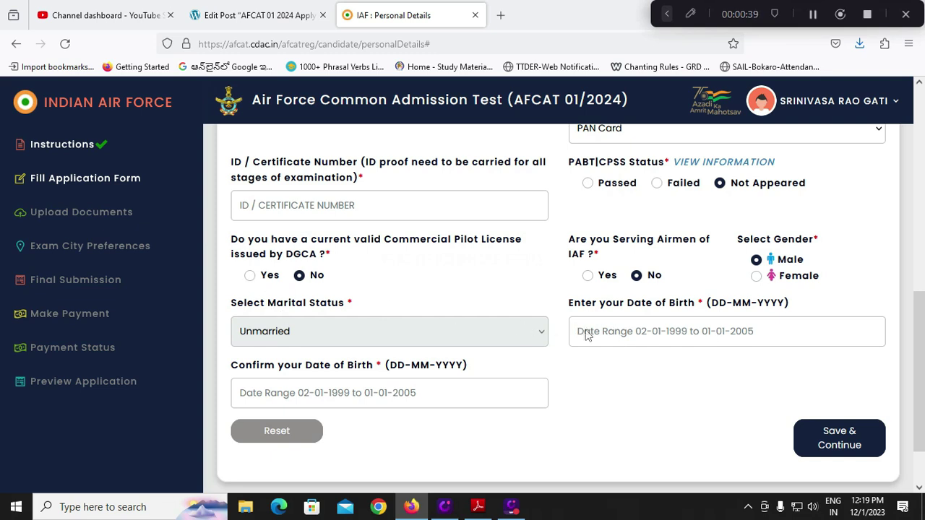
pyautogui.click(249, 276)
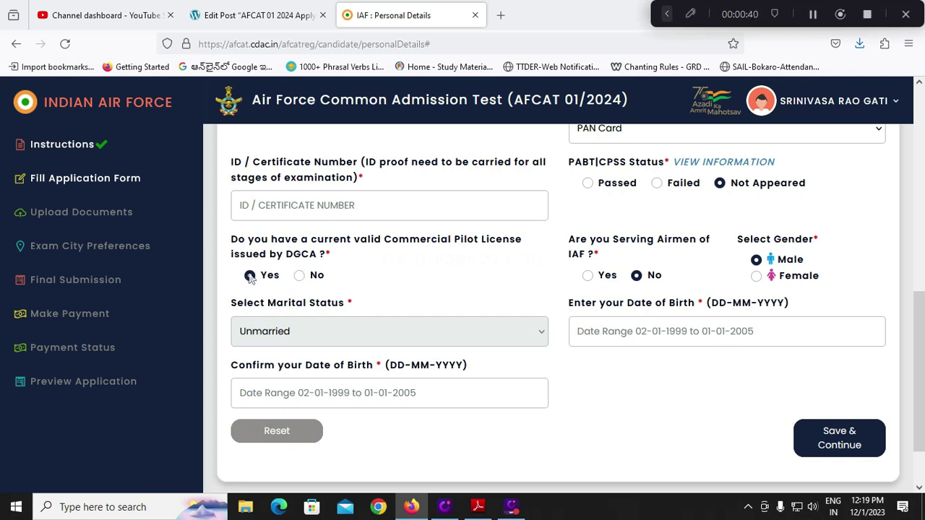
pyautogui.click(300, 275)
# Enter the candidate's date of birth by picking its year, month and day in the calendar.
pyautogui.click(714, 340)
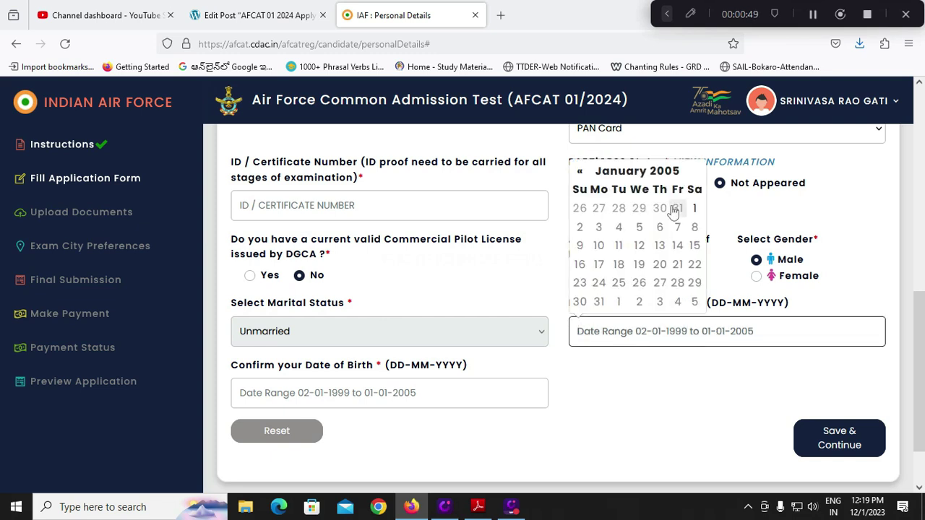
pyautogui.click(663, 171)
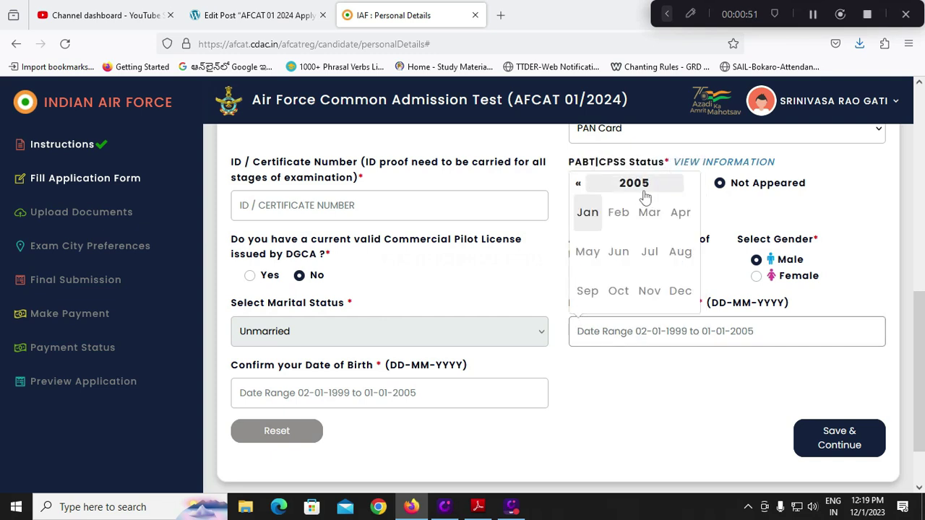
pyautogui.click(644, 191)
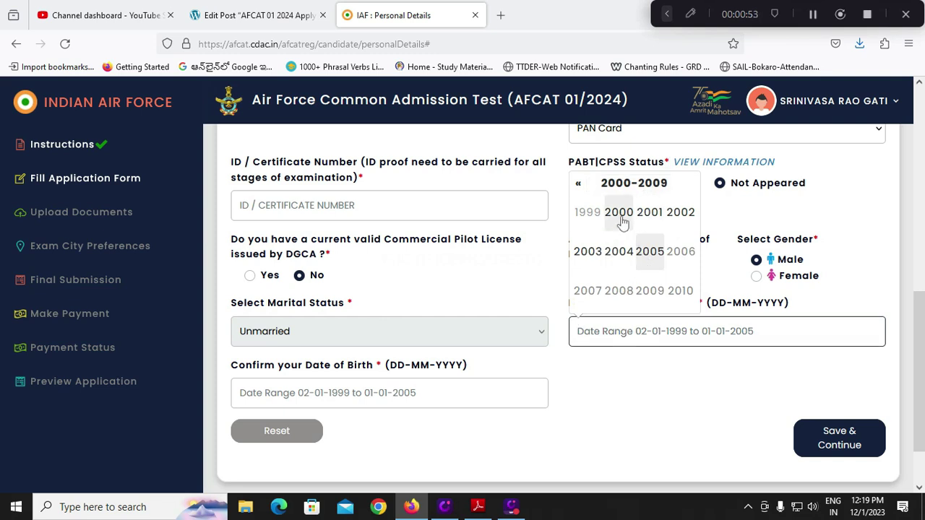
pyautogui.click(620, 214)
pyautogui.click(588, 217)
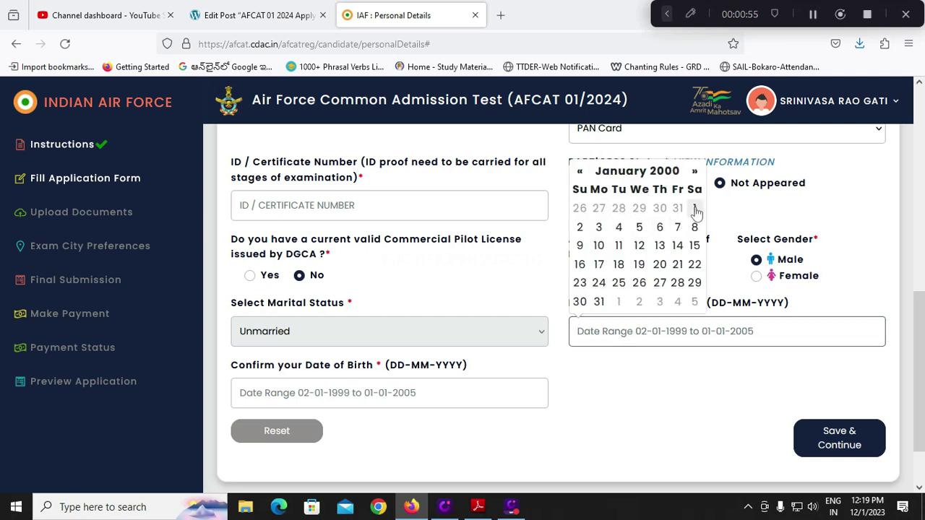
pyautogui.click(695, 208)
# Fill in the date of birth confirmation with the same date, picked from its calendar.
pyautogui.click(359, 393)
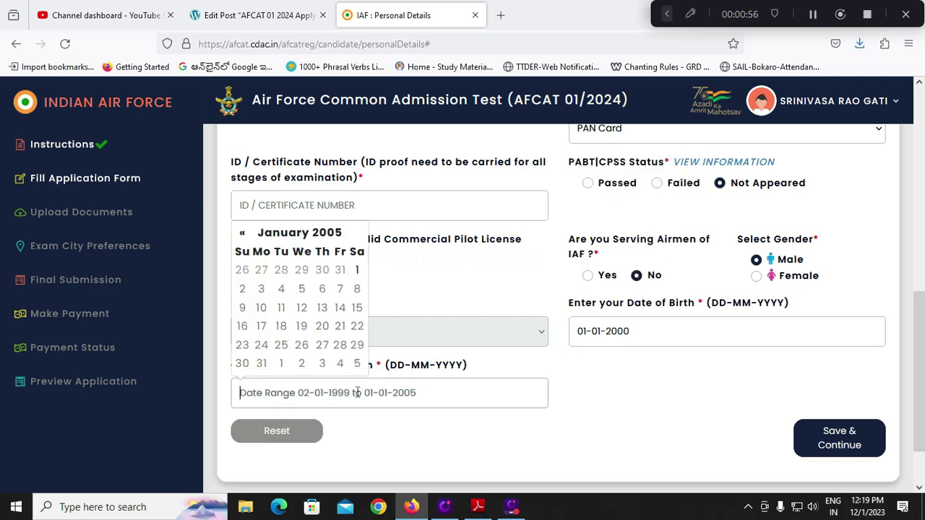
pyautogui.click(328, 232)
pyautogui.click(299, 246)
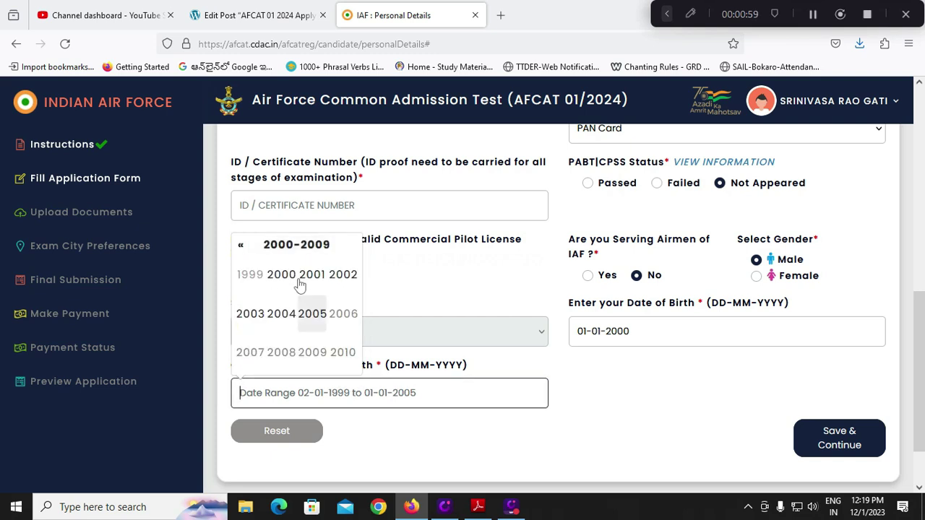
pyautogui.click(281, 275)
pyautogui.click(251, 274)
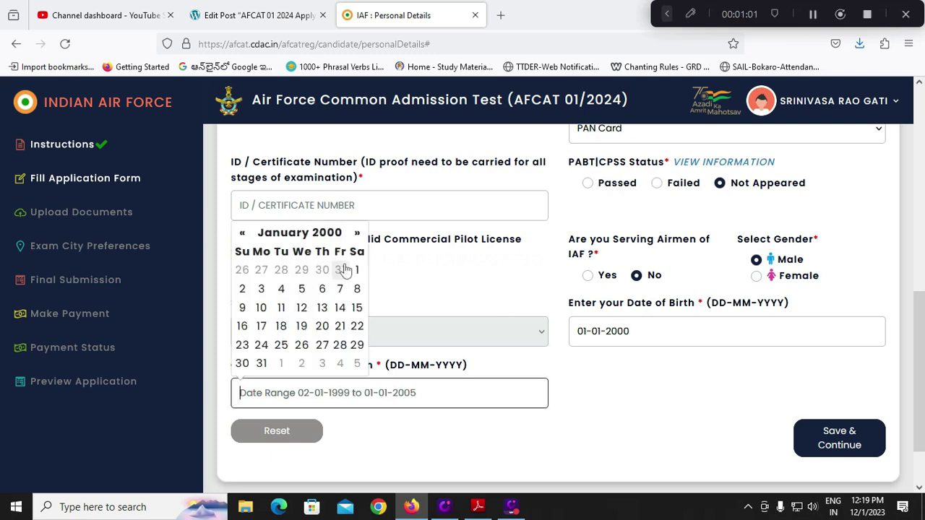
pyautogui.click(356, 269)
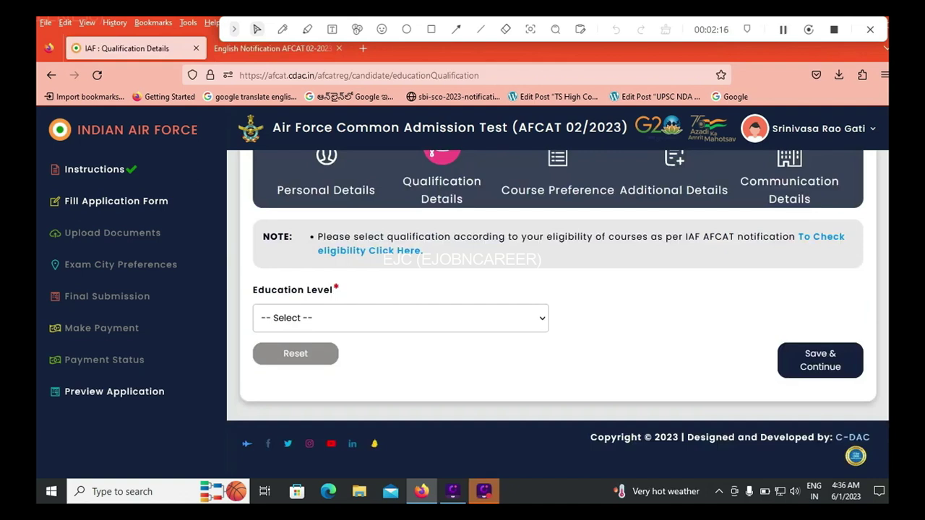
# Set the education level in the qualification details to 10+2 [+] Graduation.
pyautogui.scroll(1, 558, 289)
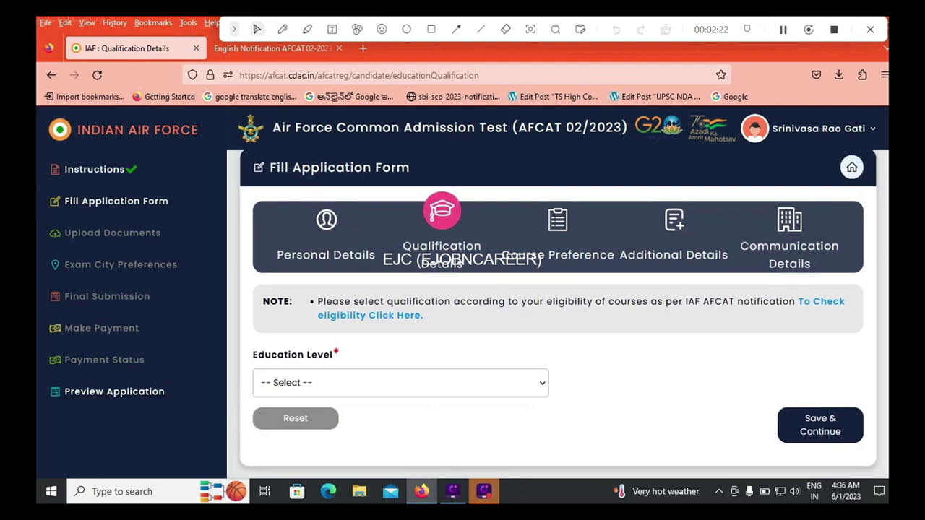
pyautogui.scroll(-1, 556, 304)
pyautogui.click(400, 318)
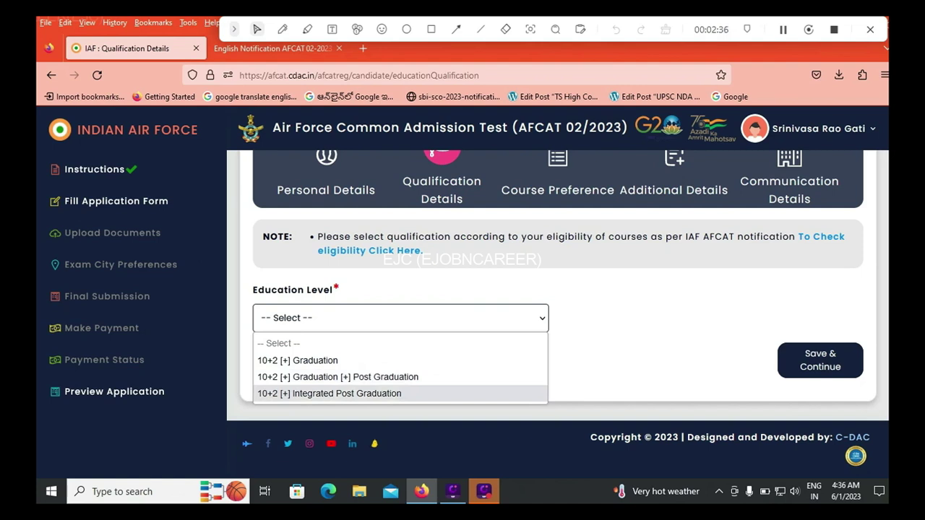
pyautogui.press('Up')
pyautogui.press('Up')
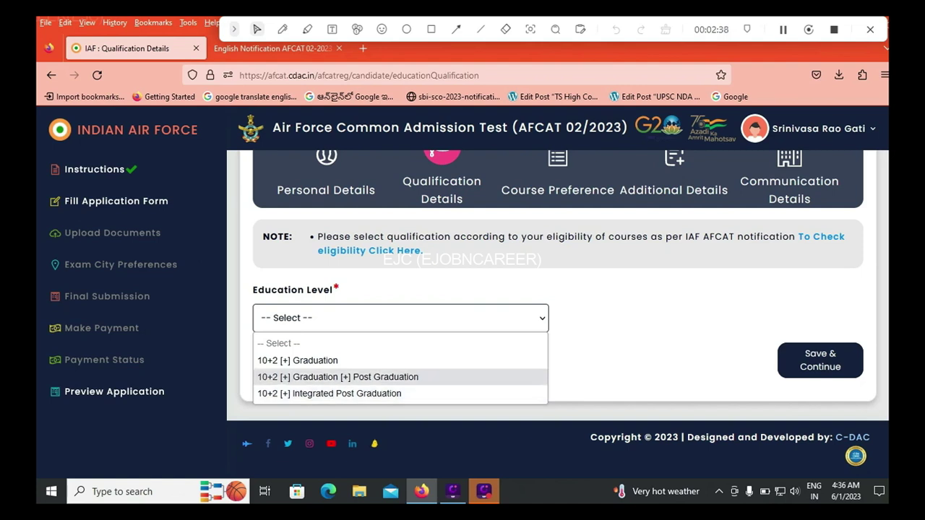
pyautogui.press('Return')
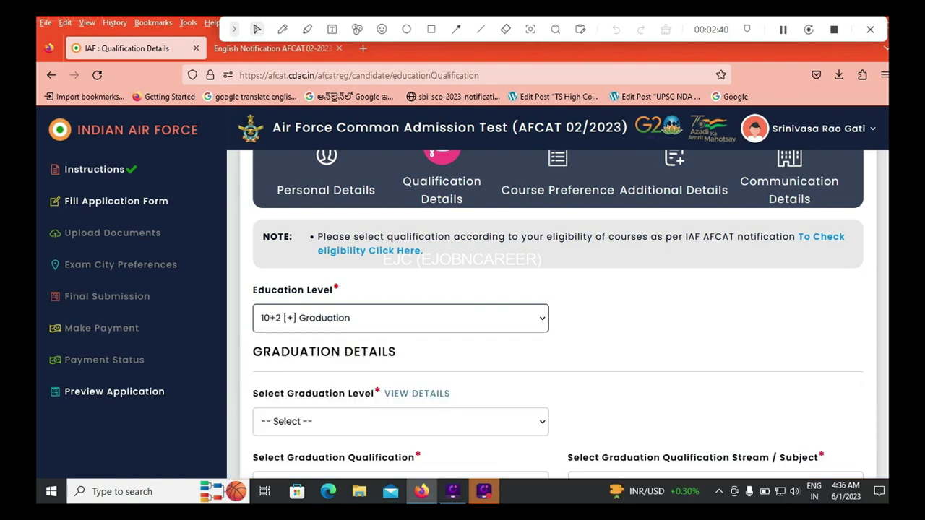
# Check the Educational Qualifications section of the AFCAT notification PDF before choosing the graduation level.
pyautogui.scroll(-3, 558, 312)
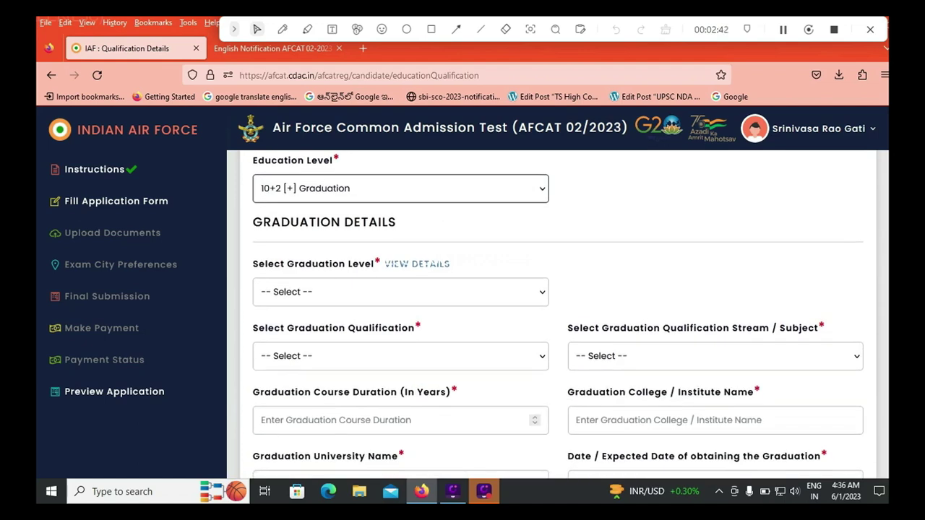
pyautogui.click(401, 292)
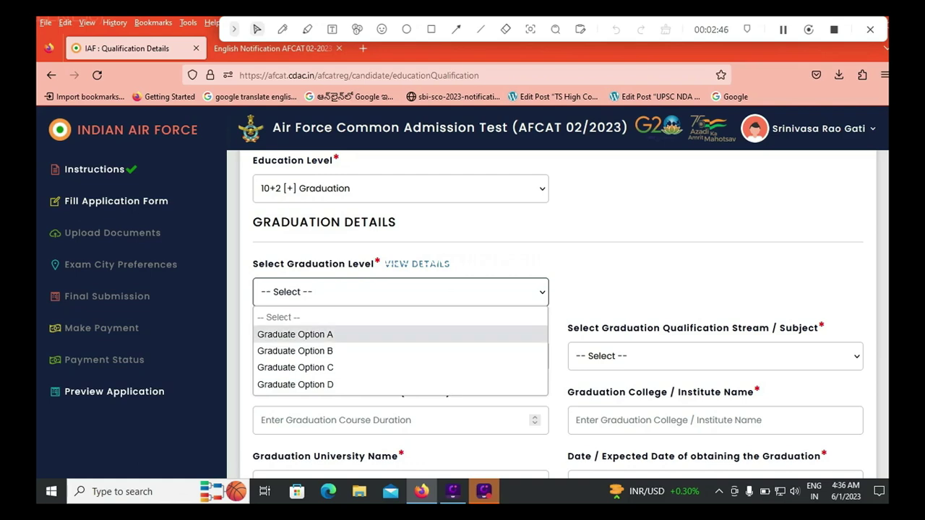
pyautogui.click(273, 48)
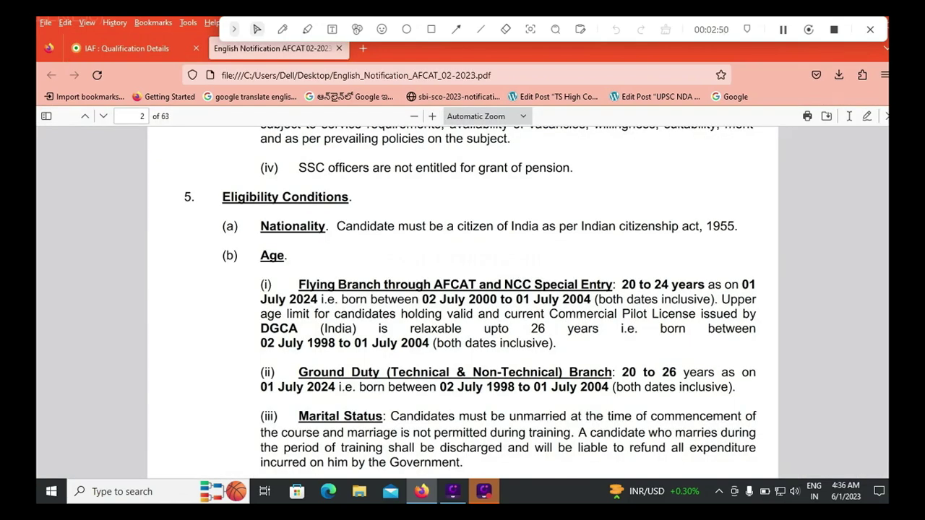
pyautogui.scroll(4, 470, 299)
pyautogui.scroll(-7, 470, 300)
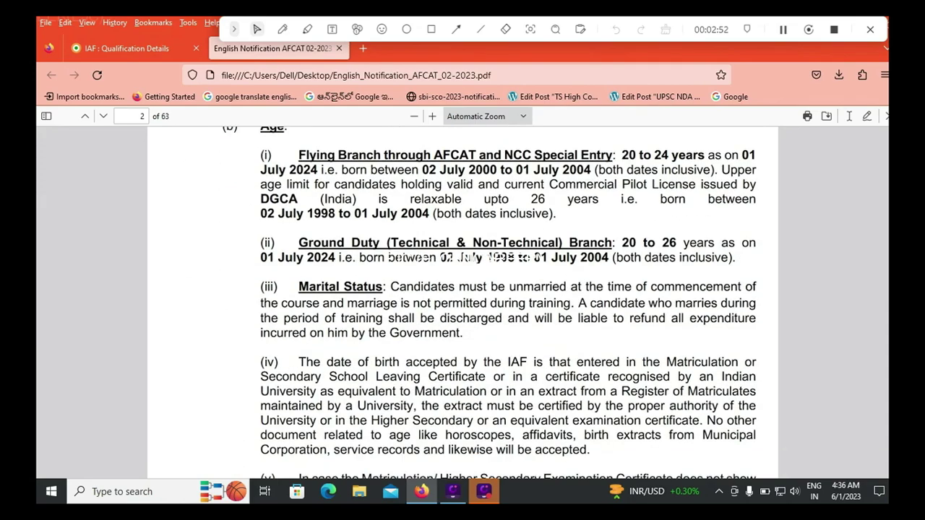
pyautogui.scroll(1, 470, 300)
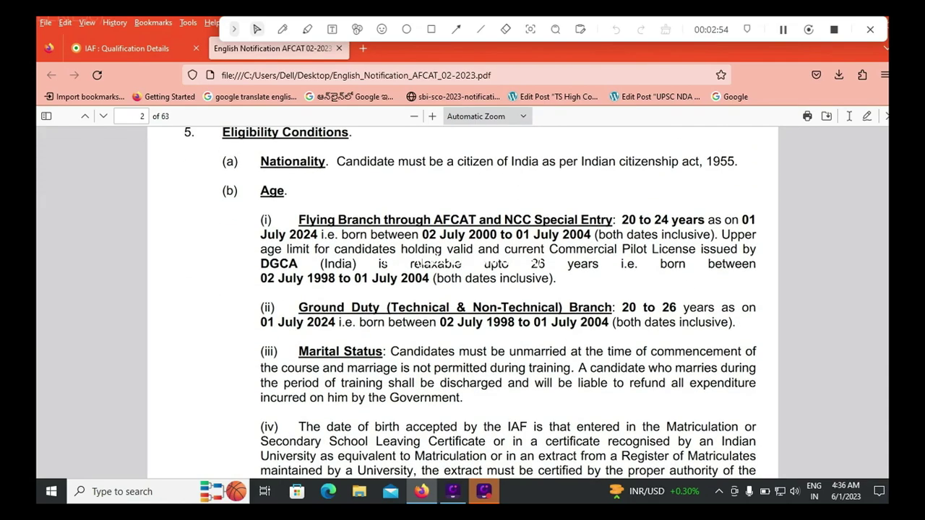
pyautogui.scroll(-14, 470, 300)
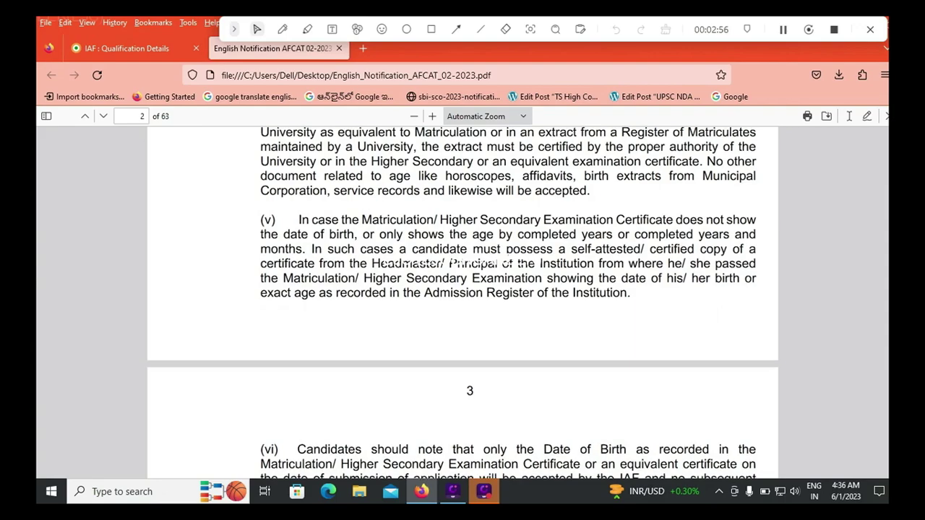
pyautogui.scroll(1, 469, 300)
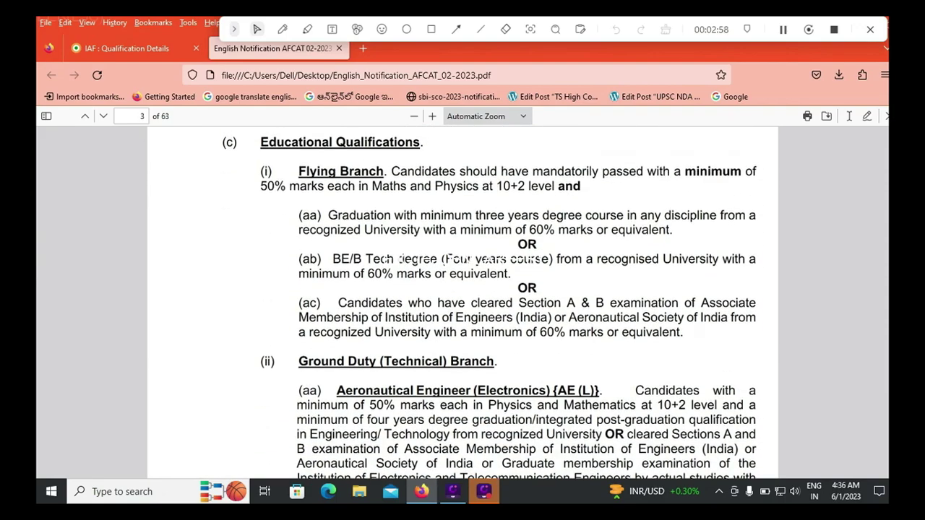
# Return to the application form, read the Graduation Group Details for Graduate Options A to D, and close them.
pyautogui.click(127, 49)
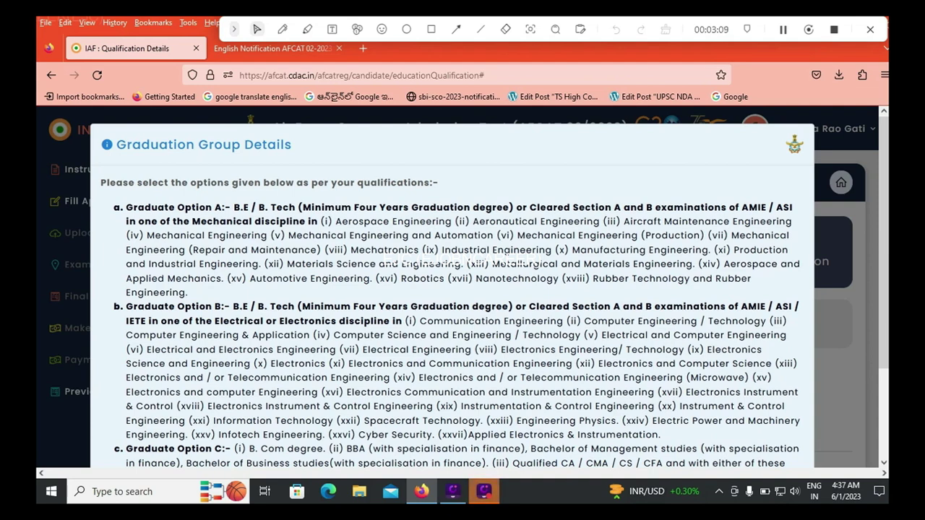
pyautogui.scroll(-2, 453, 289)
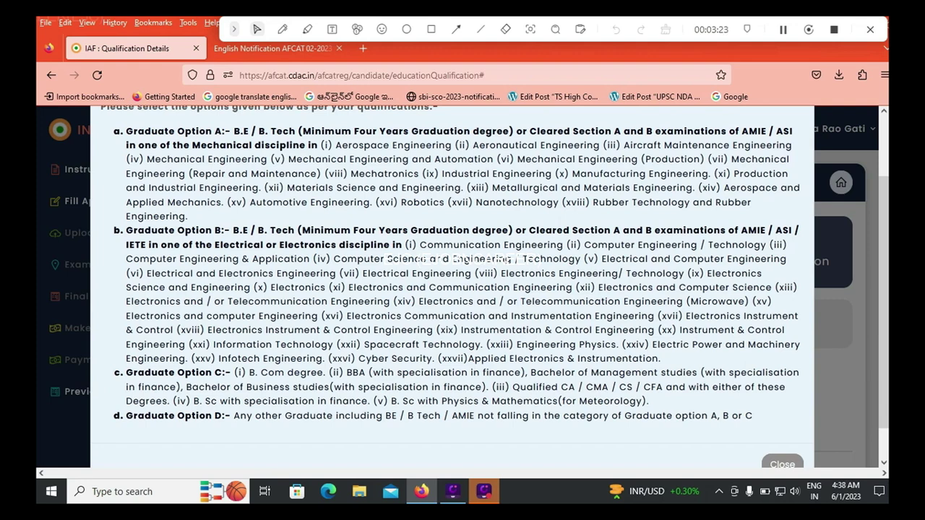
pyautogui.moveTo(255, 372); pyautogui.dragTo(649, 402)
pyautogui.click(649, 402)
pyautogui.click(782, 464)
# Keep the education level at 10+2 [+] Graduation and set the graduation level to Graduate Option A.
pyautogui.click(400, 398)
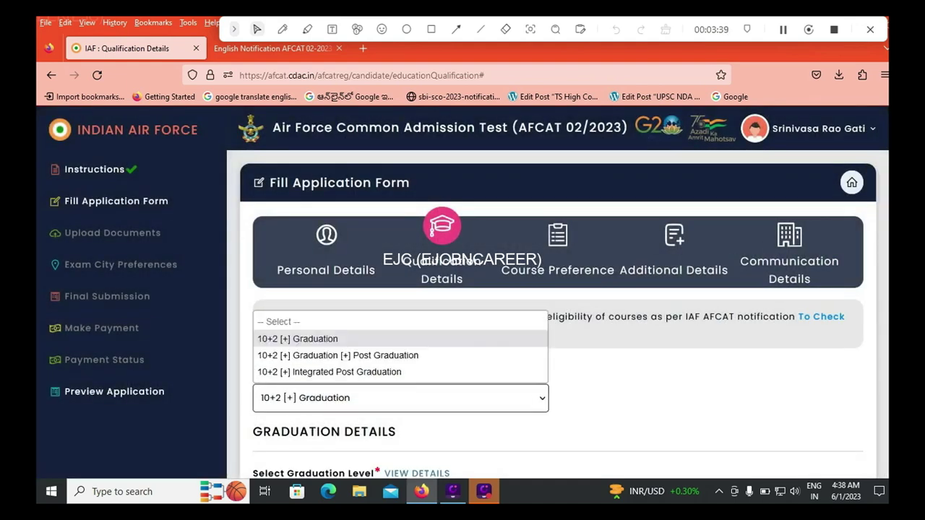
pyautogui.click(298, 339)
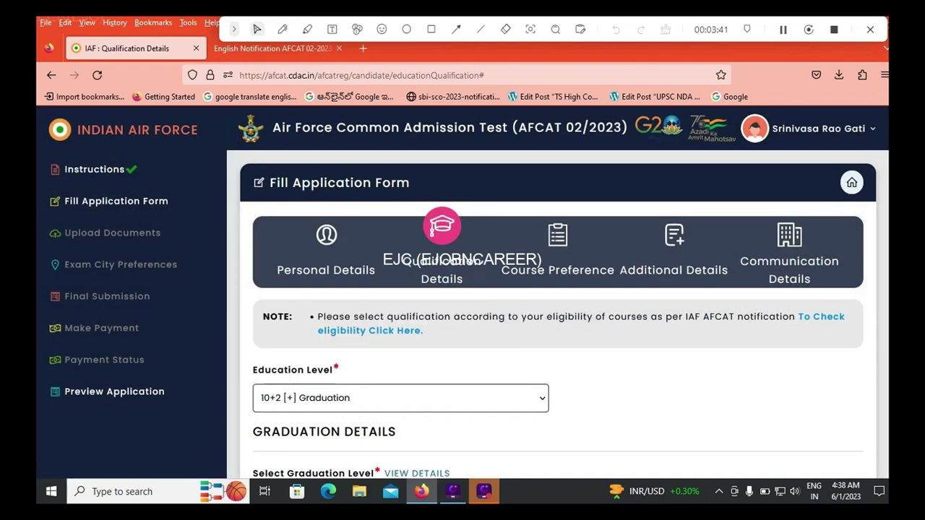
pyautogui.scroll(-2, 400, 339)
pyautogui.click(401, 371)
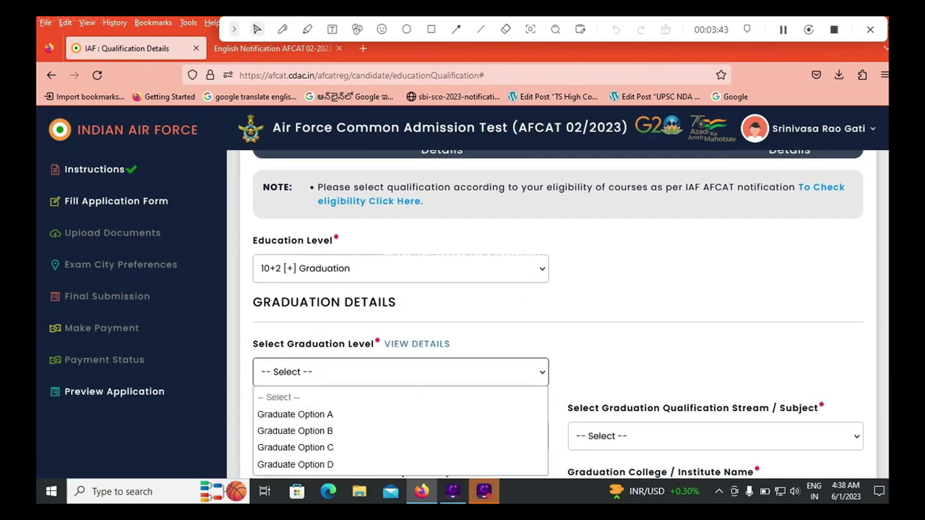
pyautogui.click(295, 414)
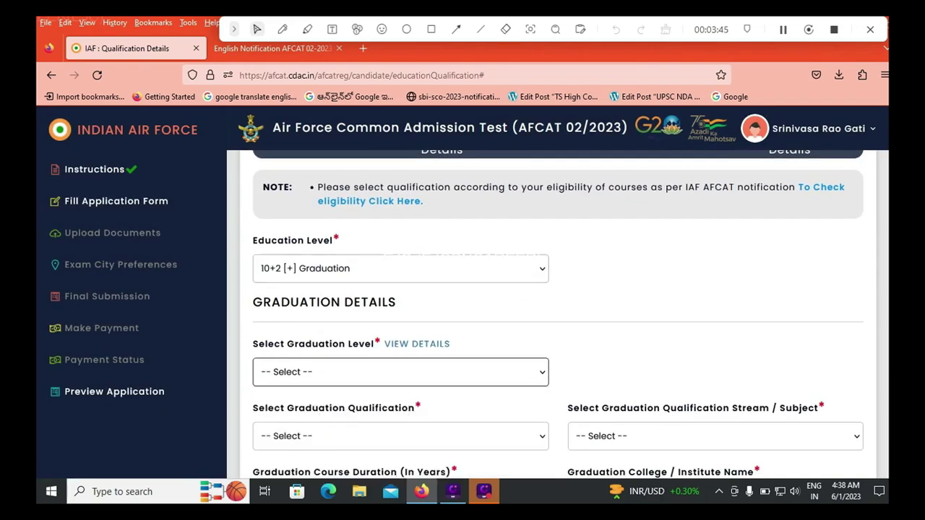
# Set the graduation qualification to Bachelor of Engineering.
pyautogui.scroll(-1, 556, 314)
pyautogui.scroll(-2, 557, 314)
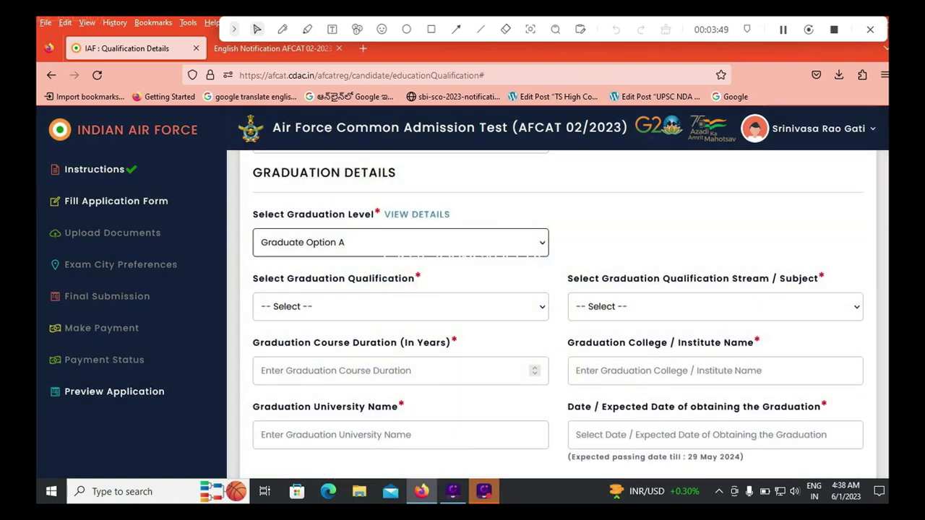
pyautogui.click(401, 307)
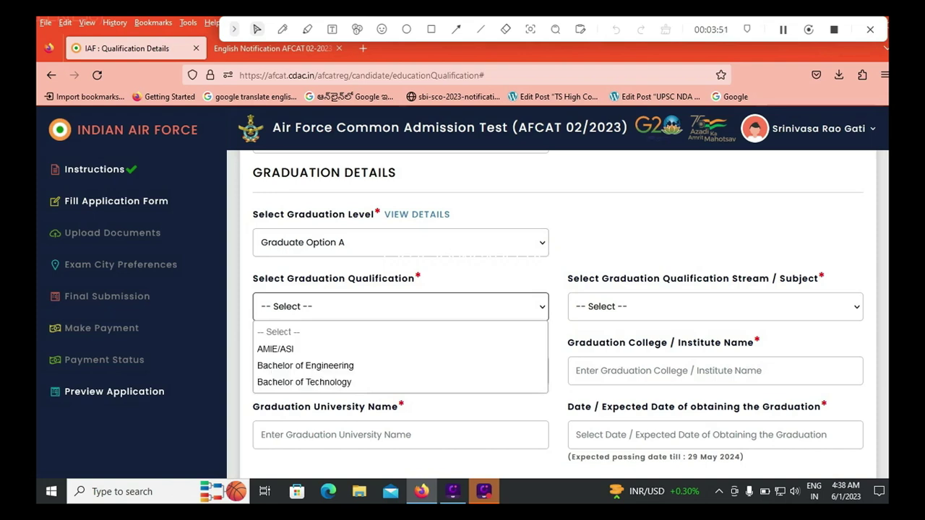
pyautogui.click(305, 366)
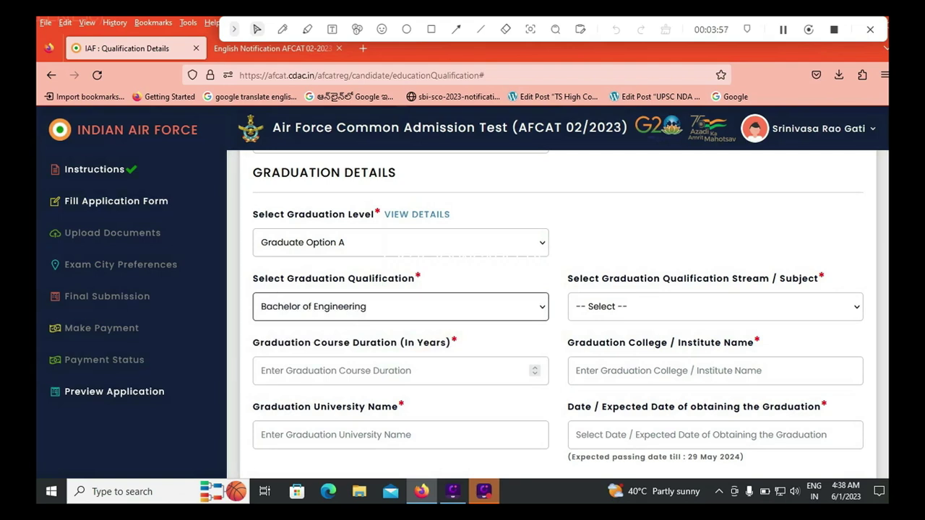
# Look through the available graduation streams and set the qualification stream to Manufacturing Engg.
pyautogui.click(714, 307)
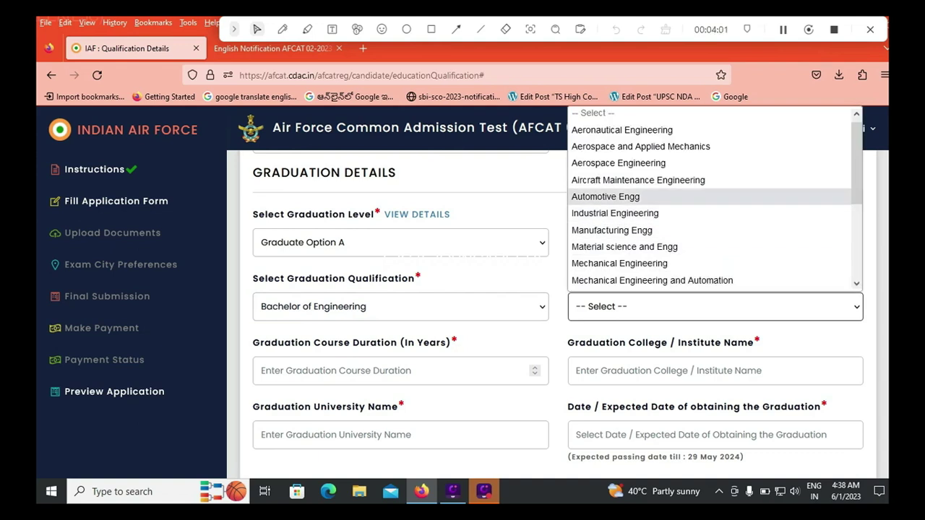
pyautogui.scroll(-2, 650, 196)
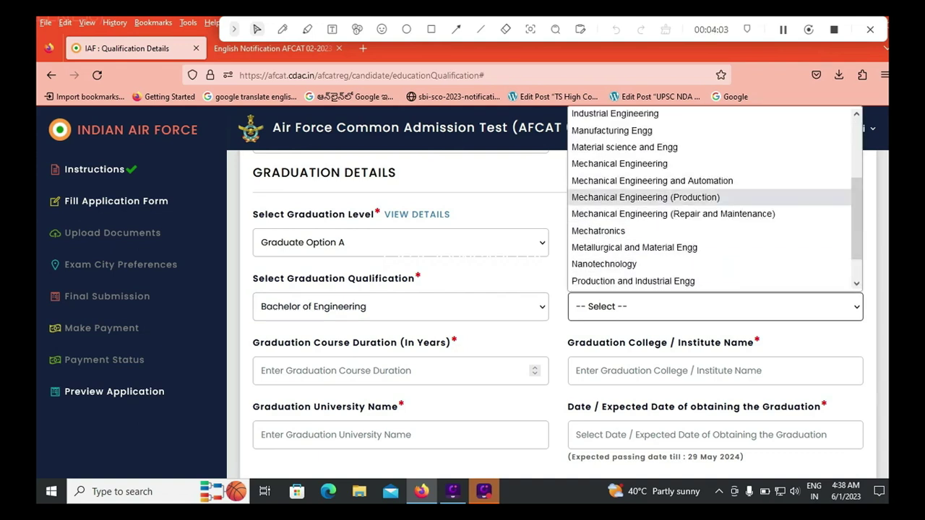
pyautogui.scroll(-1, 650, 196)
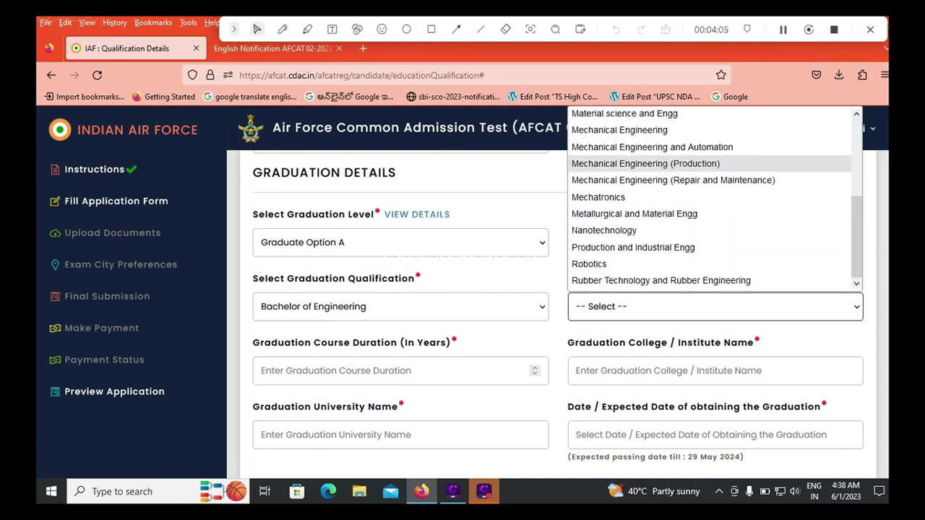
pyautogui.scroll(3, 651, 196)
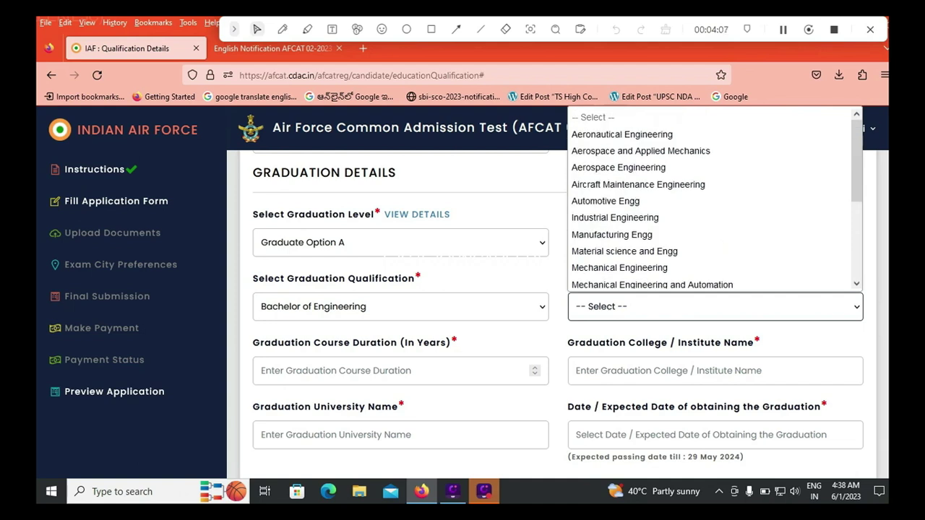
pyautogui.click(506, 272)
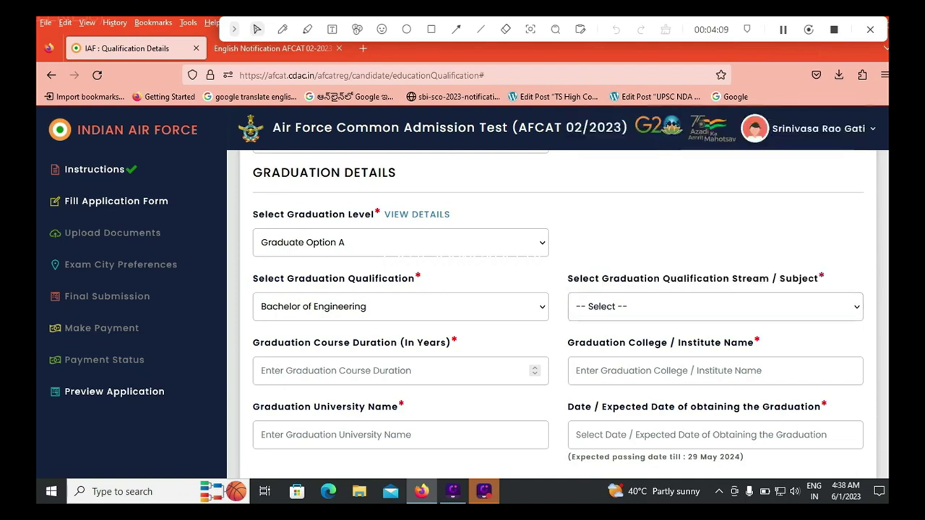
pyautogui.scroll(-1, 505, 272)
pyautogui.click(715, 243)
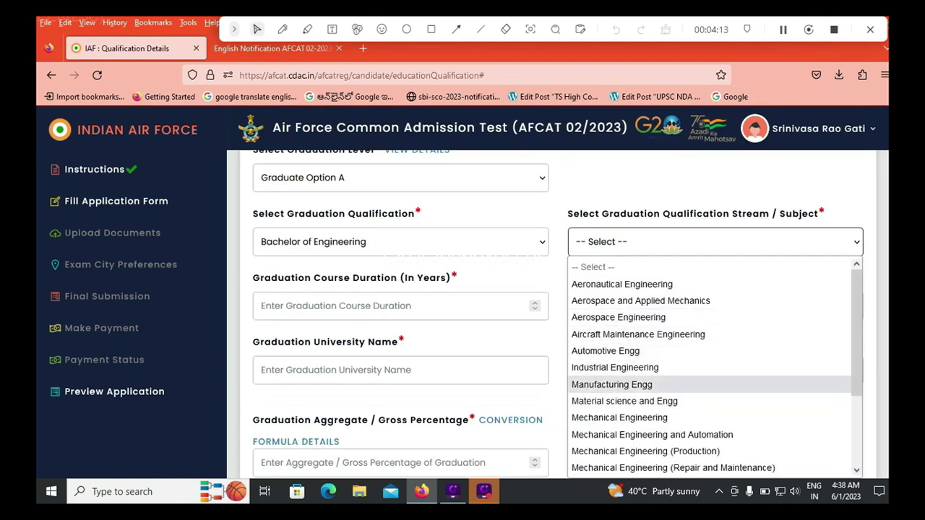
pyautogui.click(612, 384)
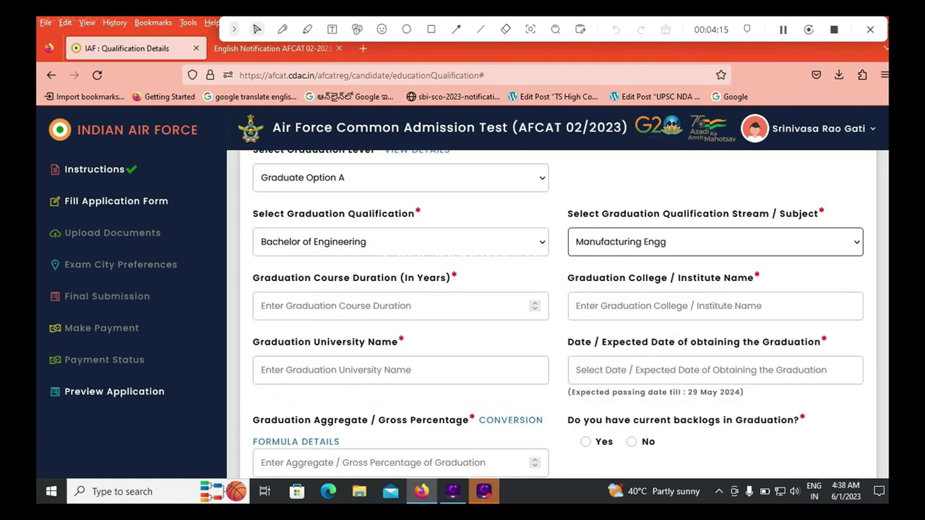
# Set the graduation course duration to 4 years and go over the college, university and graduation date fields without filling them in.
pyautogui.click(401, 306)
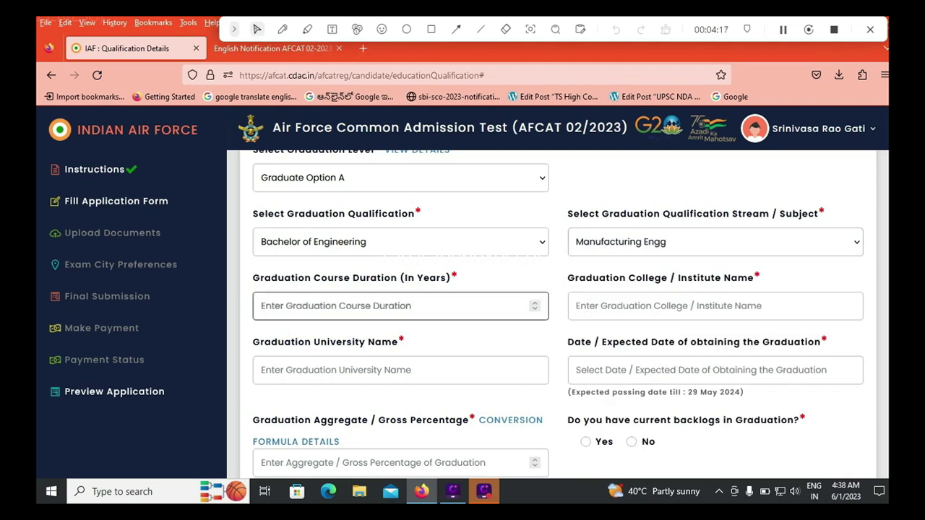
pyautogui.write('4')
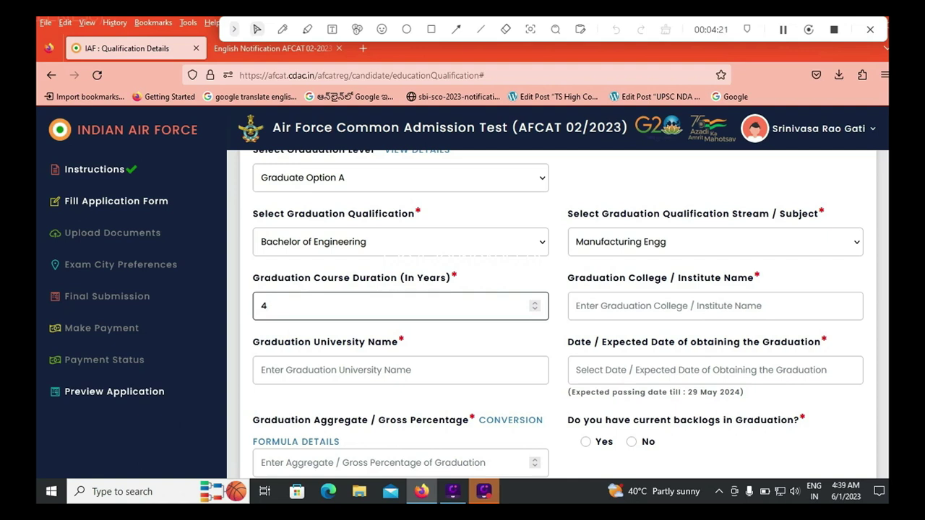
pyautogui.click(715, 306)
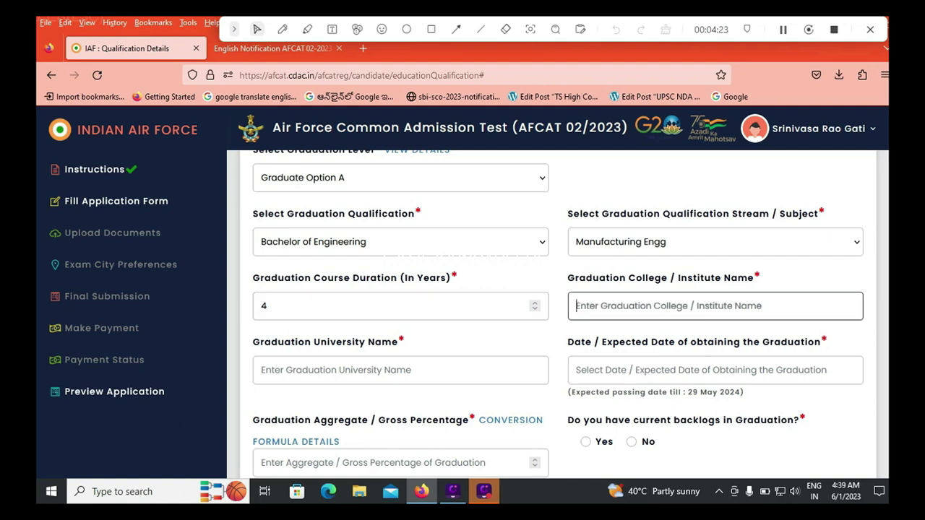
pyautogui.click(383, 373)
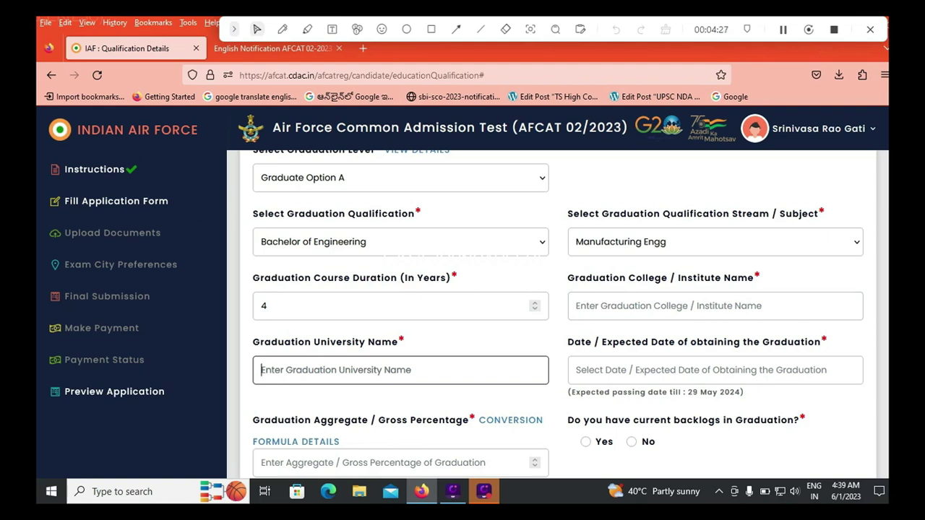
pyautogui.click(701, 371)
pyautogui.click(723, 405)
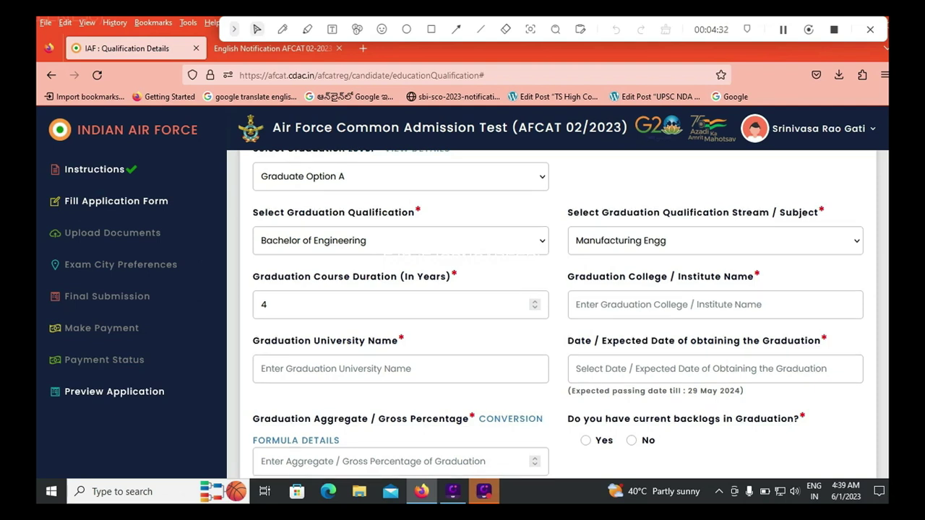
# Enter 80 as the graduation aggregate percentage and answer No to having current backlogs in graduation.
pyautogui.scroll(-2, 556, 311)
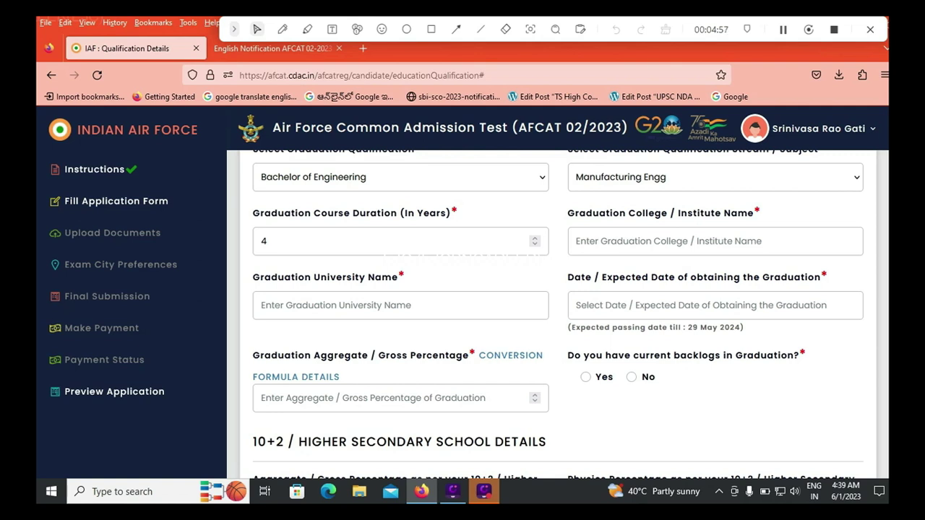
pyautogui.click(391, 398)
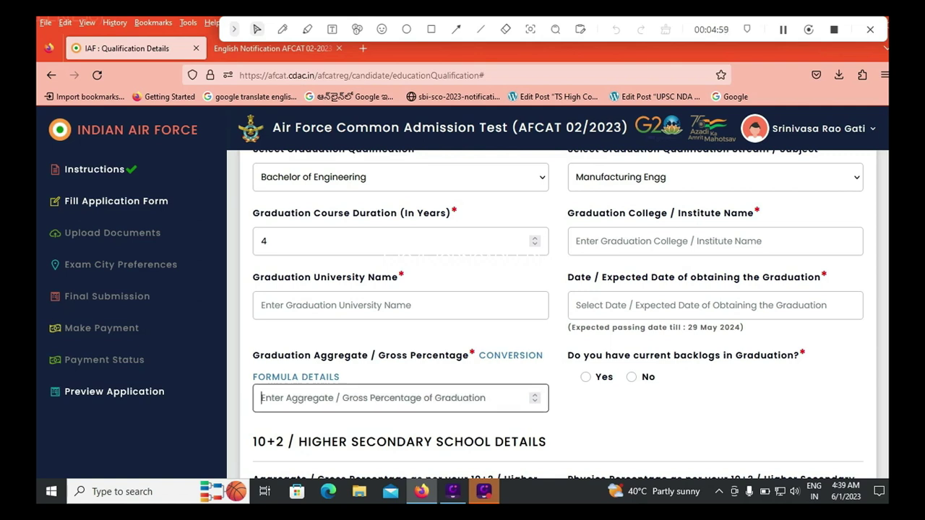
pyautogui.write('80')
pyautogui.press('BackSpace')
pyautogui.press('BackSpace')
pyautogui.write('80')
pyautogui.press('BackSpace')
pyautogui.press('BackSpace')
pyautogui.write('80')
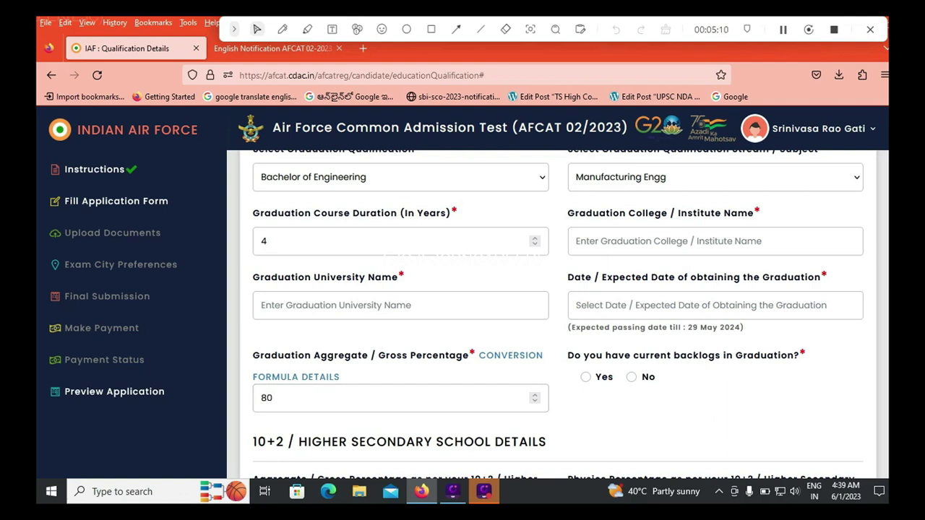
pyautogui.click(632, 378)
# Select the existing Physics percentage value in the 10+2 / Higher Secondary School details for editing.
pyautogui.scroll(-2, 632, 377)
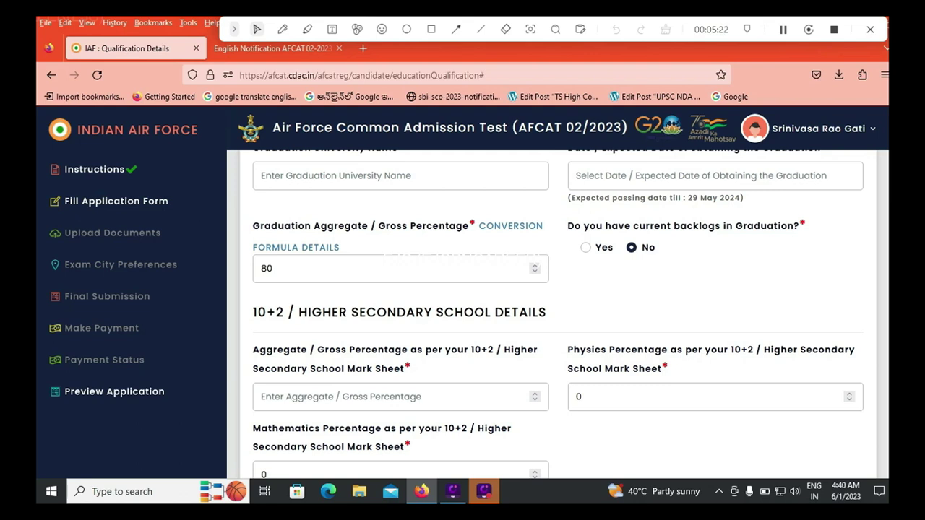
pyautogui.doubleClick(580, 396)
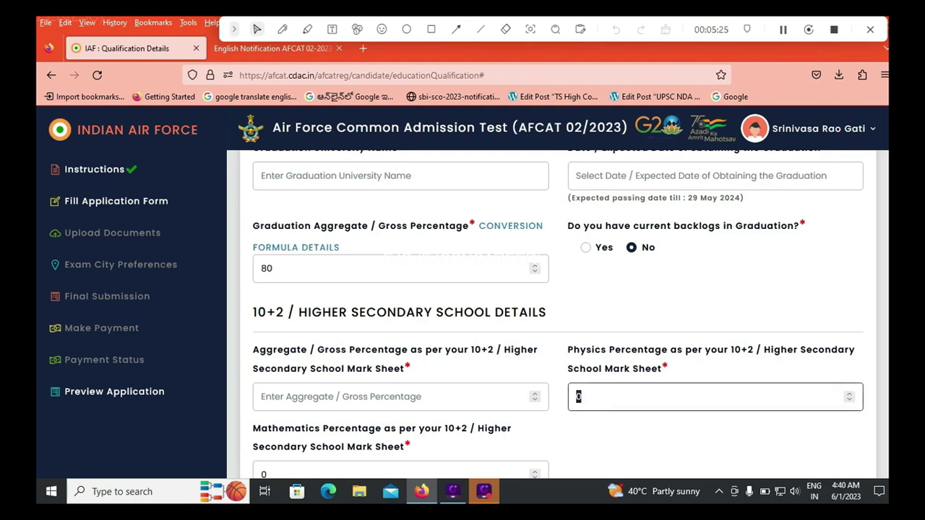
# Look through the applicable courses and examine the branch-wise vacancies table on page 1 of the AFCAT notification.
pyautogui.scroll(-1, 578, 396)
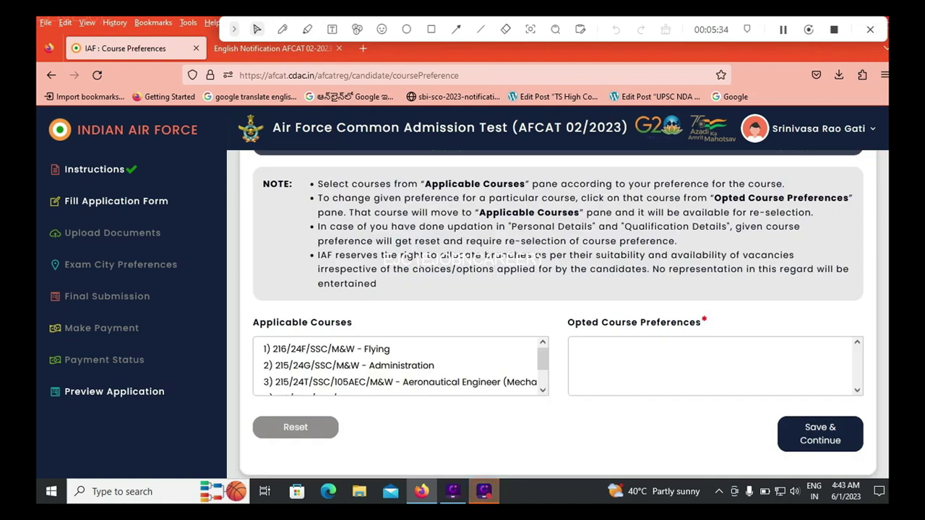
pyautogui.scroll(-2, 401, 366)
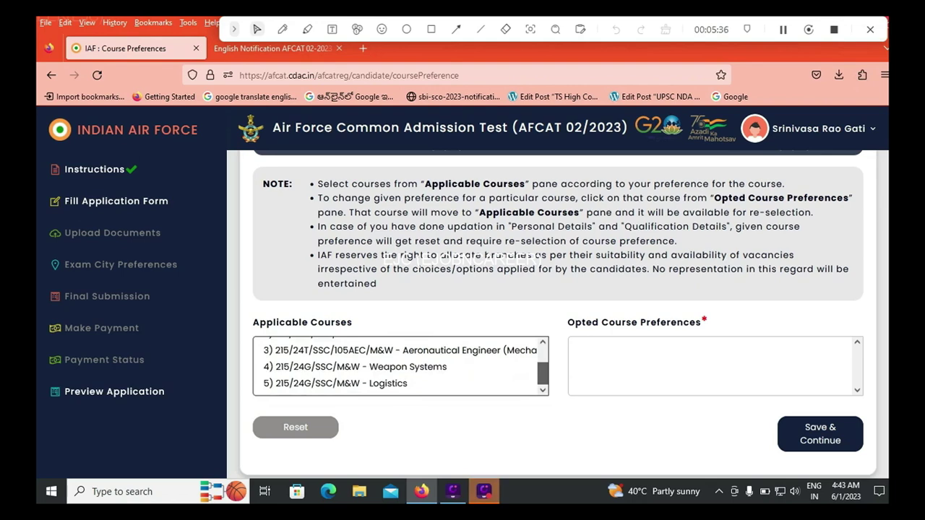
pyautogui.scroll(2, 400, 366)
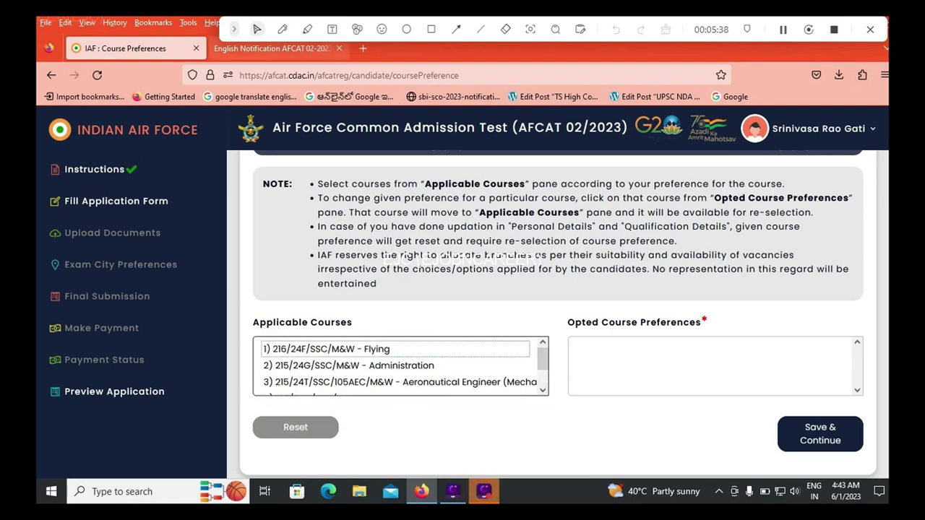
pyautogui.hotkey('ctrl', 'Tab')
pyautogui.scroll(5, 463, 303)
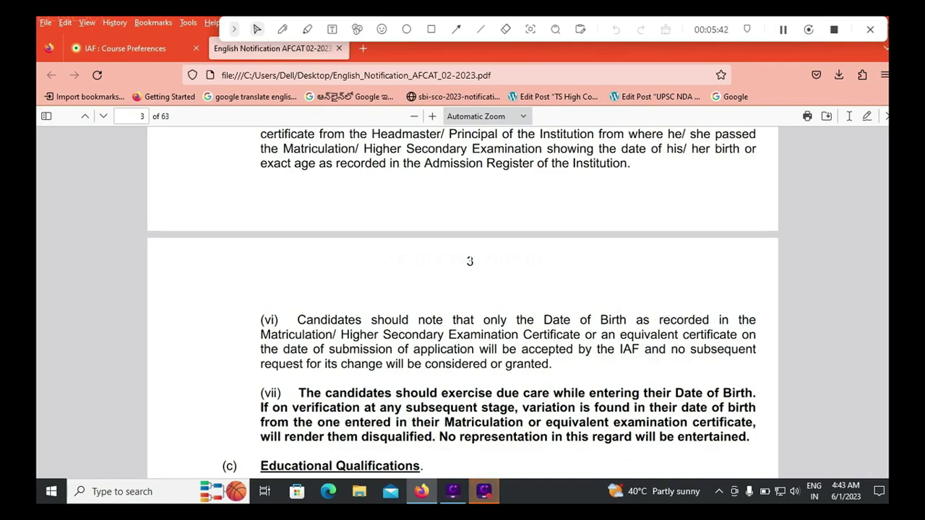
pyautogui.press('Home')
pyautogui.scroll(-10, 462, 304)
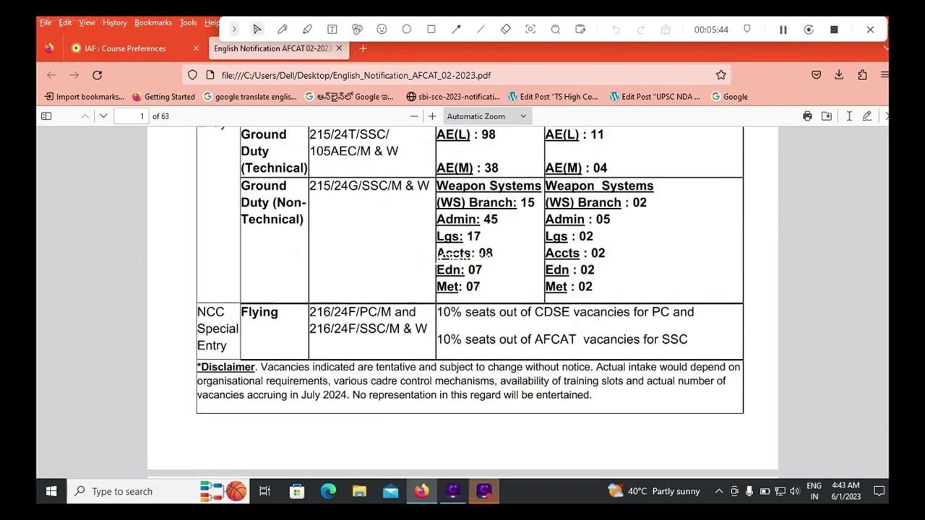
pyautogui.scroll(3, 463, 303)
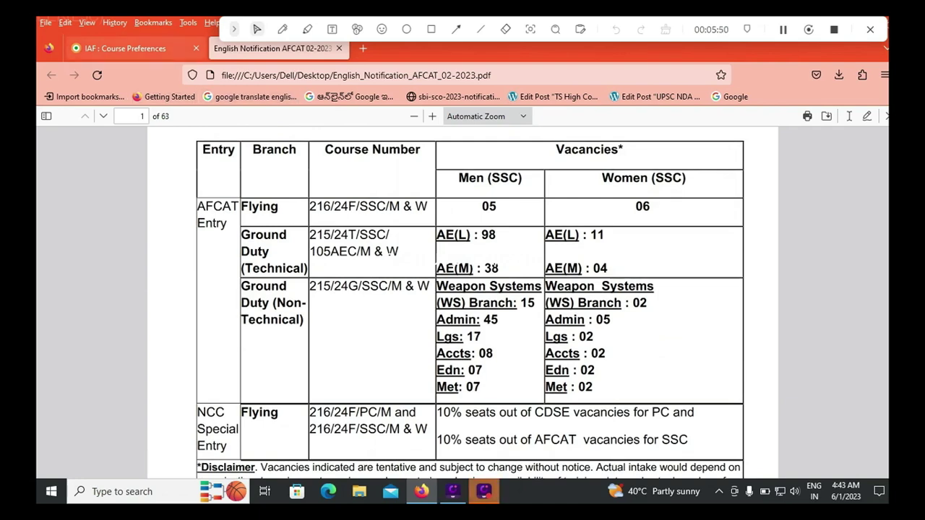
# Return to the application form and opt for the Flying, Aeronautical Engineer and Logistics courses in that order.
pyautogui.click(125, 48)
pyautogui.click(376, 349)
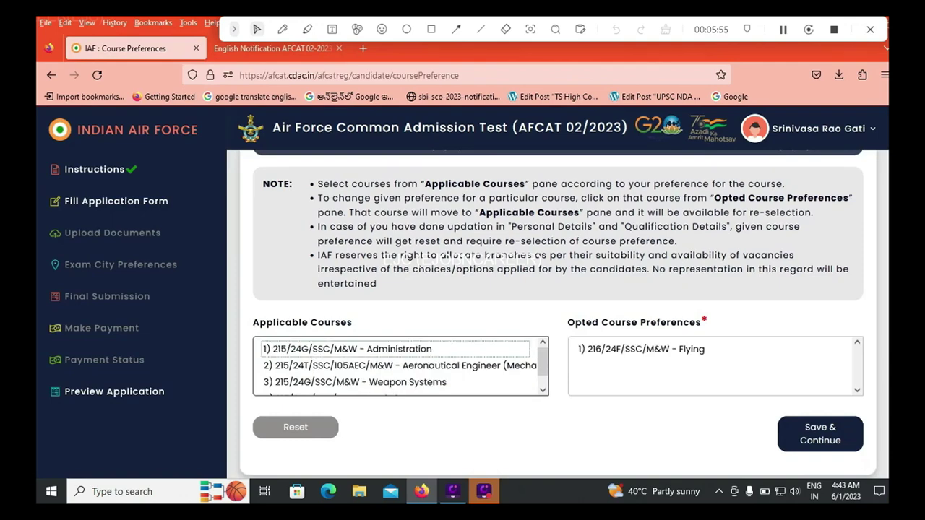
pyautogui.click(397, 365)
pyautogui.click(354, 381)
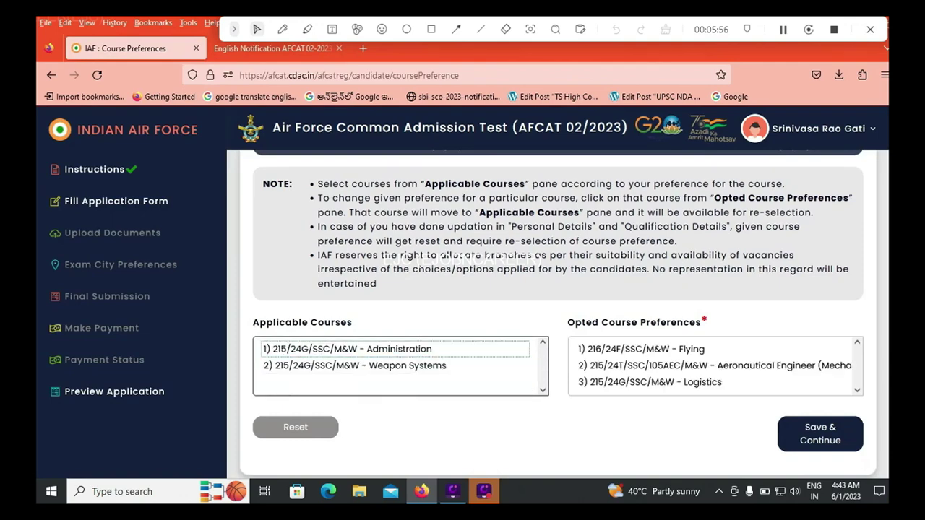
# Return the opted courses to the applicable list and try adding and removing Weapon Systems and Flying as preferences.
pyautogui.moveTo(680, 382); pyautogui.dragTo(679, 349)
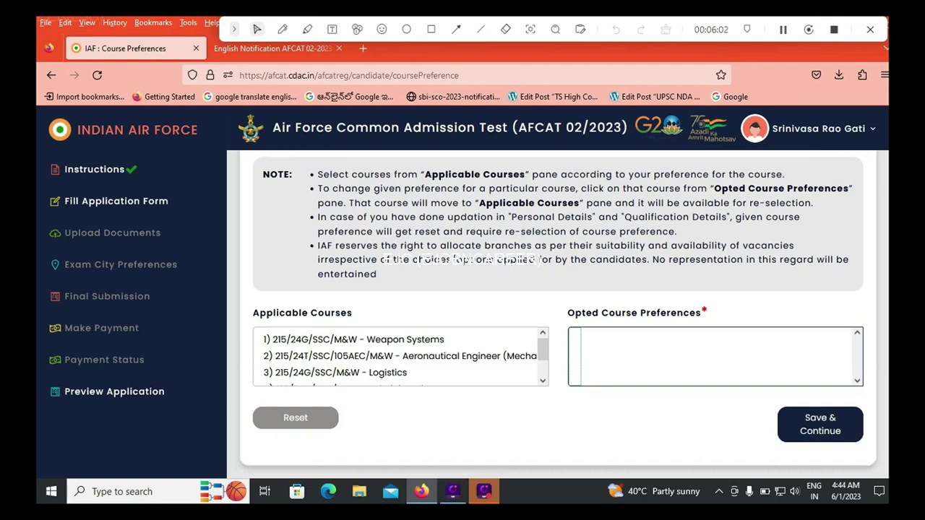
pyautogui.click(354, 340)
pyautogui.click(669, 339)
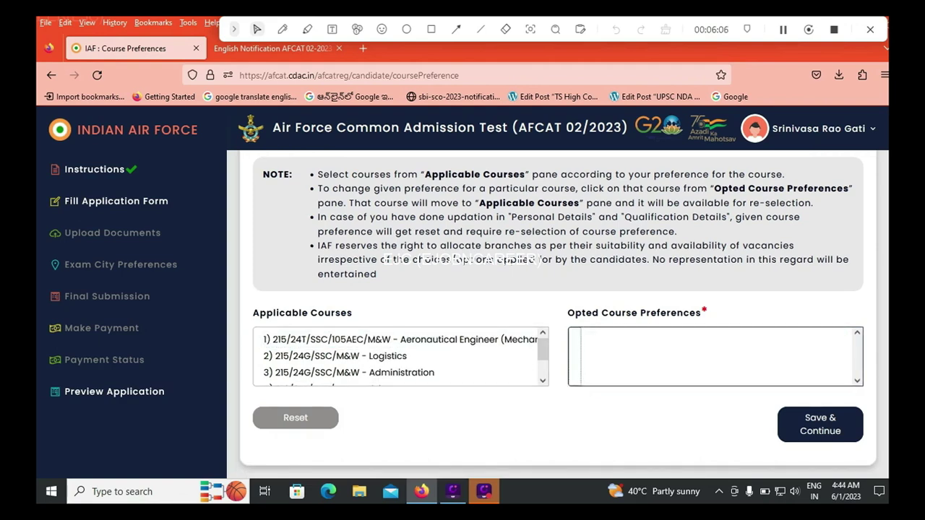
pyautogui.scroll(-4, 401, 357)
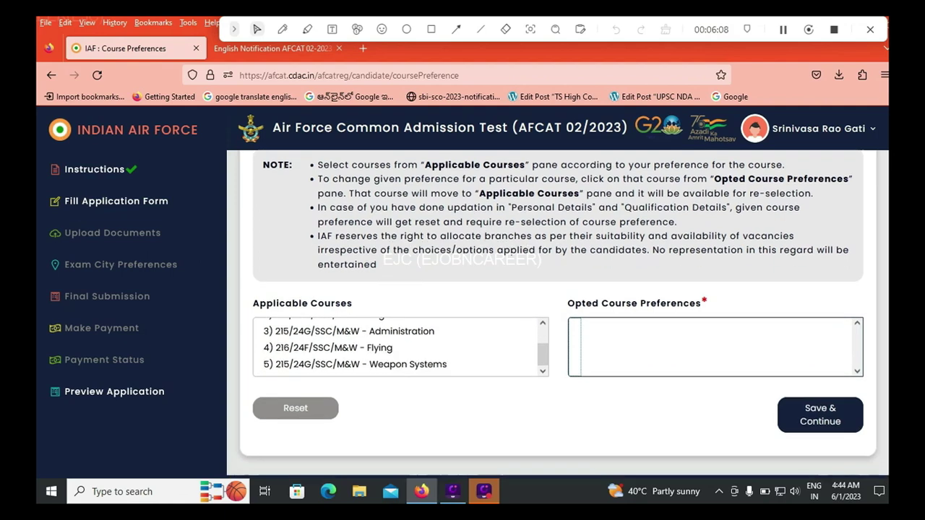
pyautogui.click(329, 292)
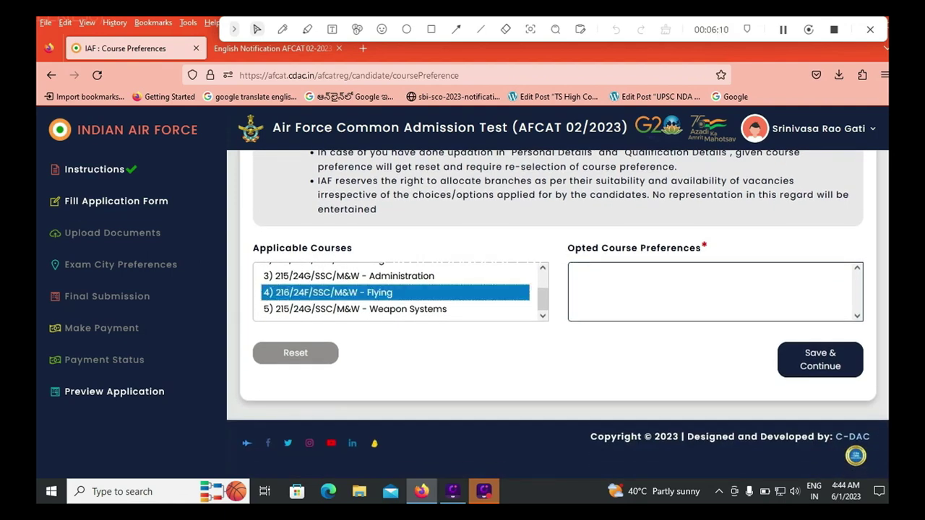
pyautogui.click(640, 274)
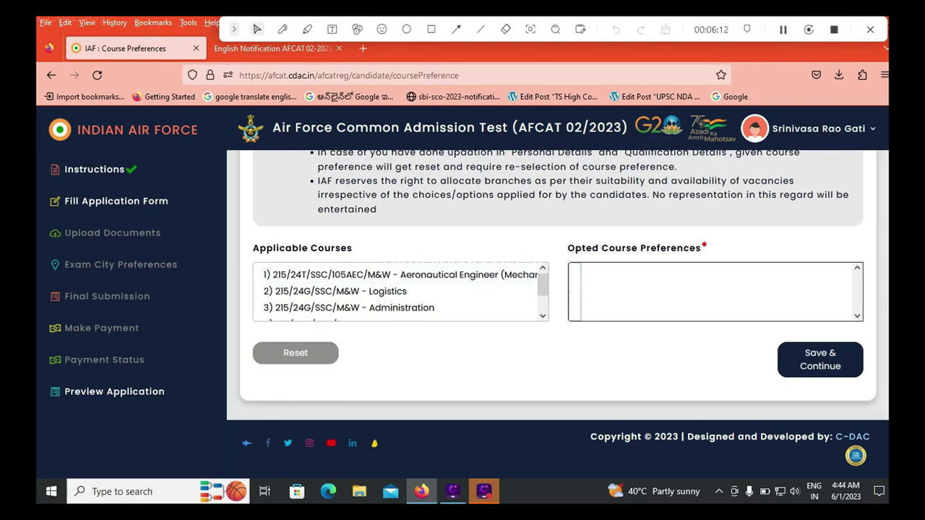
# Opt for all applicable courses, starting with Logistics, Flying and Administration in that order, and save the course preferences.
pyautogui.scroll(1, 557, 289)
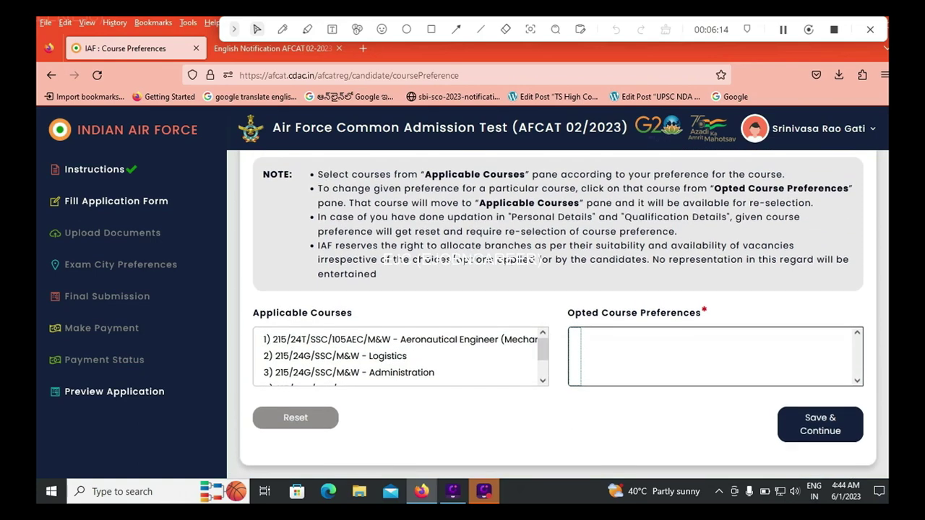
pyautogui.click(354, 373)
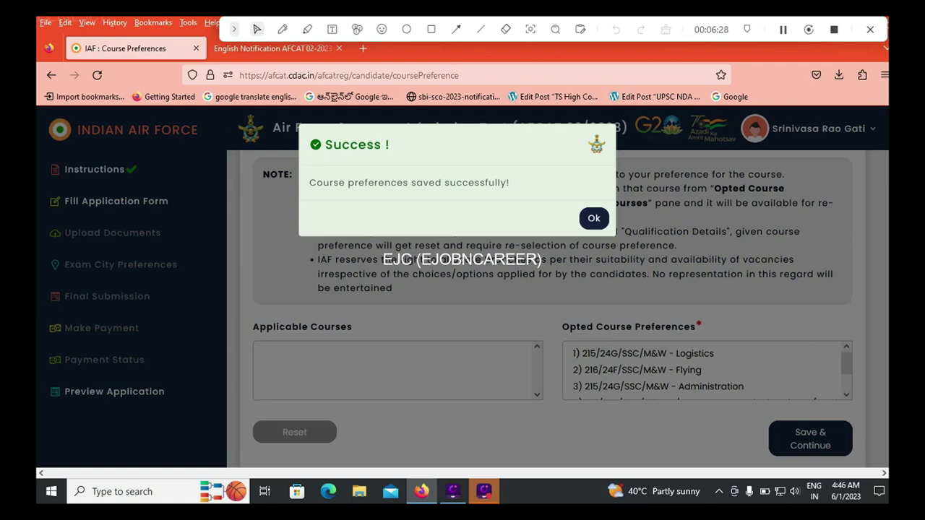
pyautogui.click(594, 219)
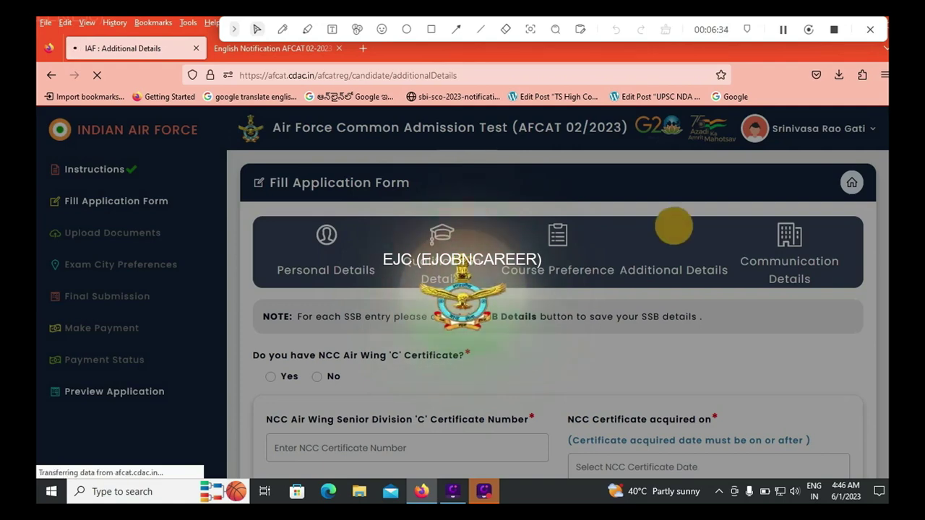
# Answer No for the NCC Air Wing 'C' certificate, AFSB/SSB and GATE, choose News Paper as the source, and save the additional details.
pyautogui.scroll(-2, 557, 315)
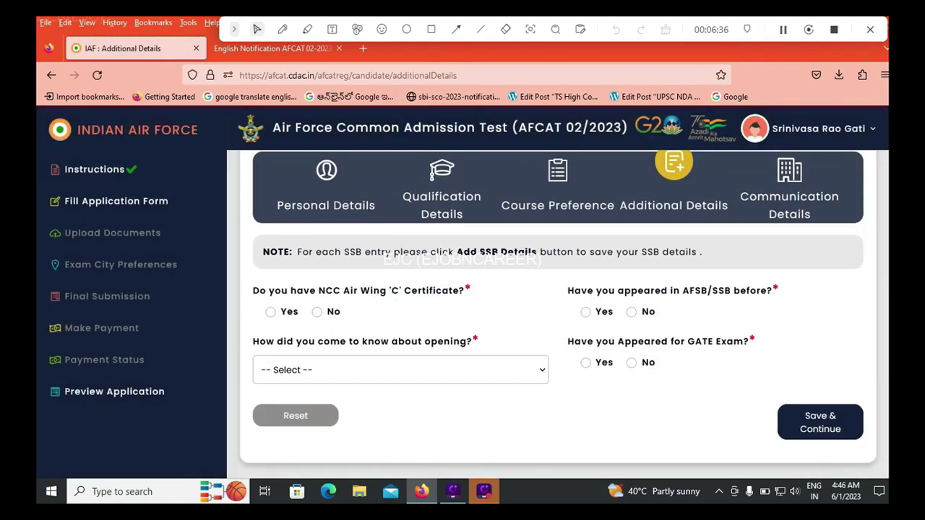
pyautogui.click(317, 312)
pyautogui.click(632, 312)
pyautogui.click(400, 370)
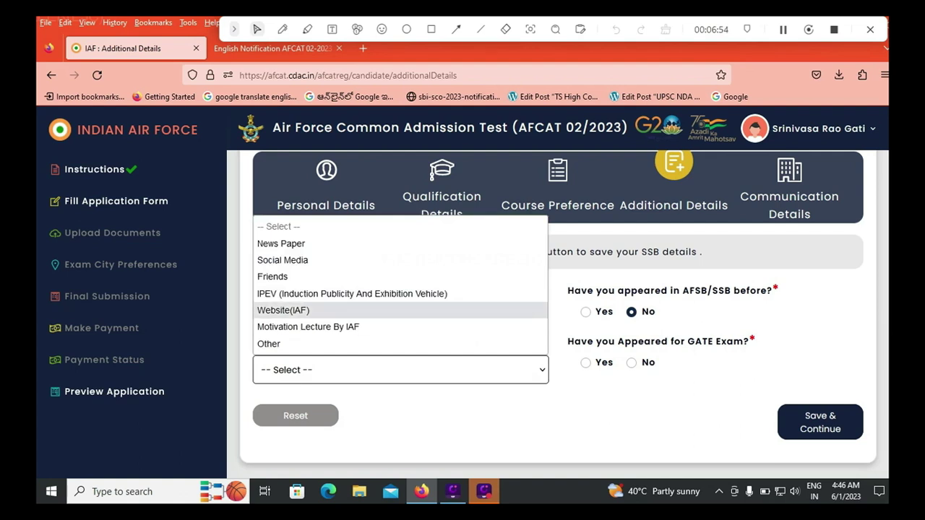
pyautogui.click(281, 244)
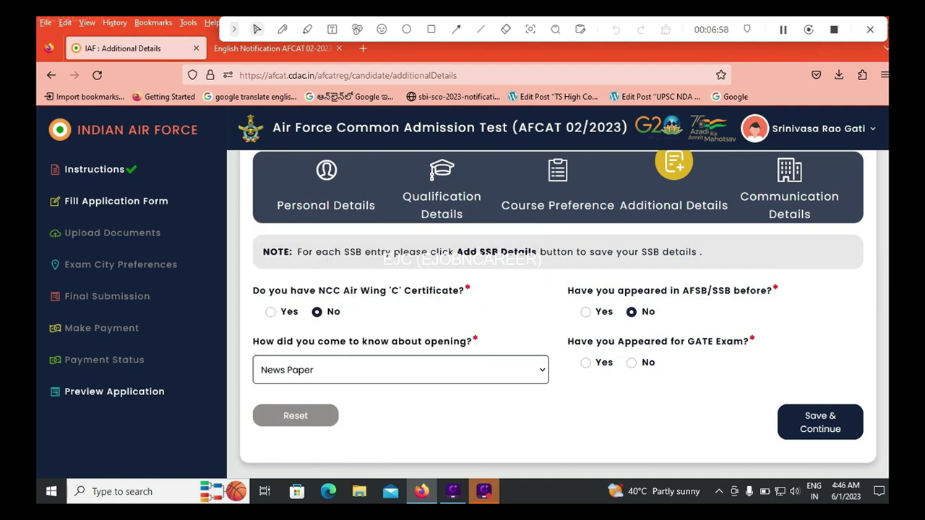
pyautogui.click(632, 363)
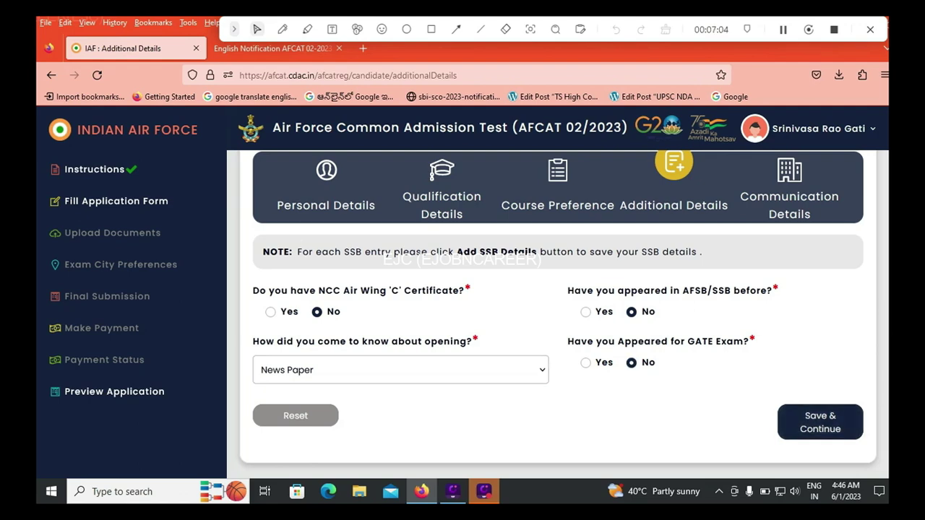
pyautogui.click(820, 422)
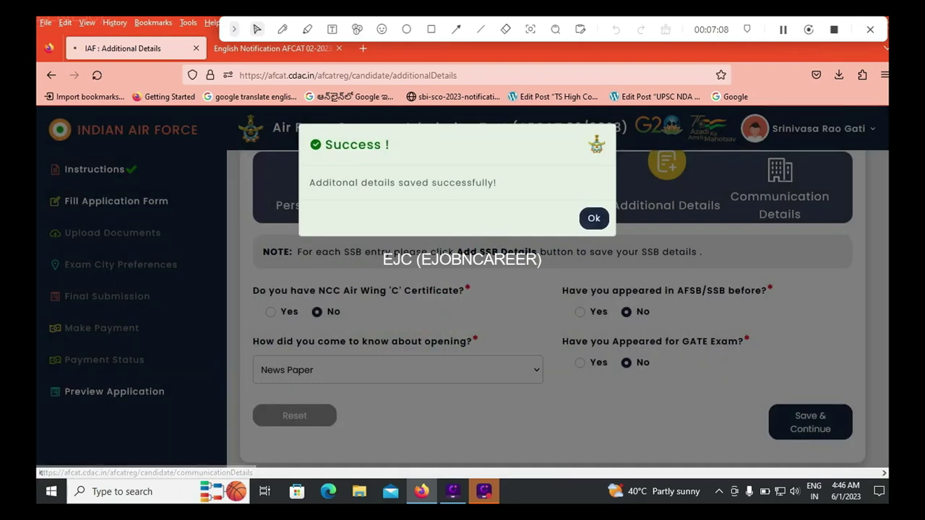
pyautogui.click(594, 218)
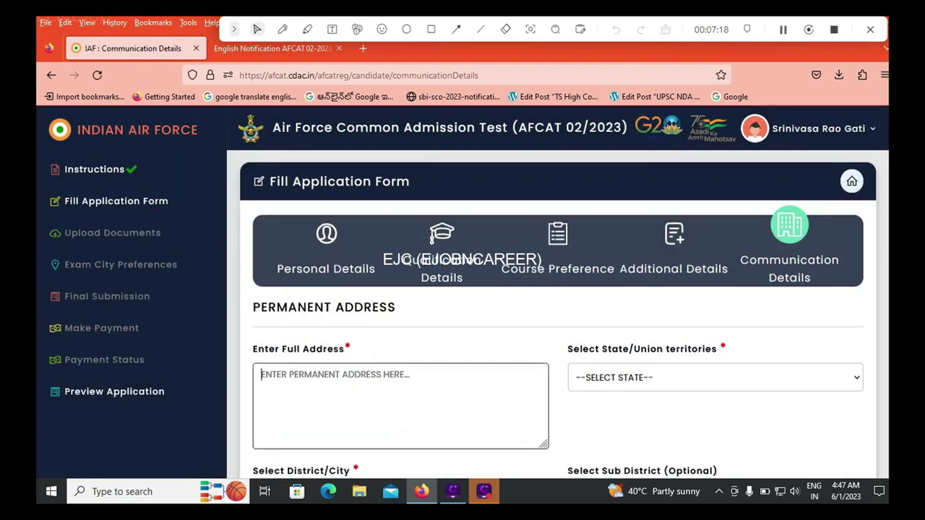
# Set the permanent address state to Andhra Pradesh and the district to Chittoor.
pyautogui.scroll(-1, 560, 317)
pyautogui.click(716, 314)
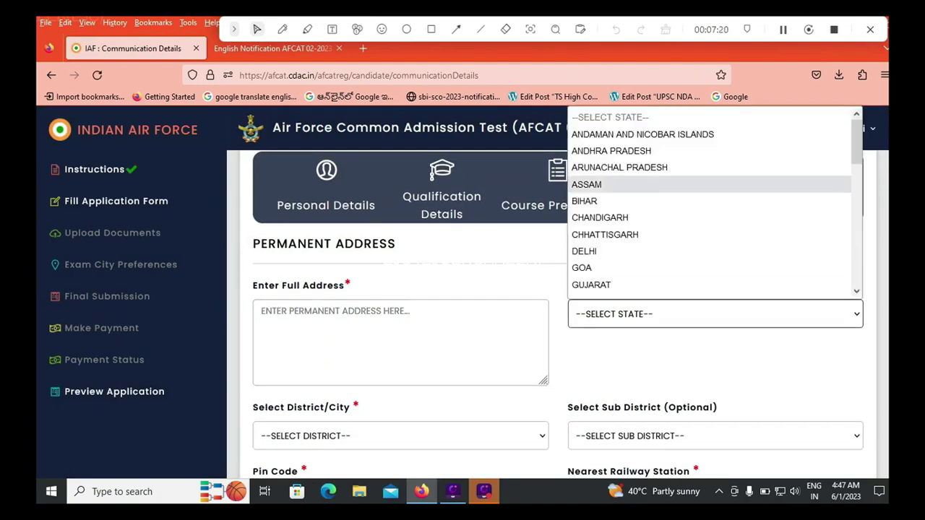
pyautogui.click(636, 118)
pyautogui.scroll(-2, 560, 317)
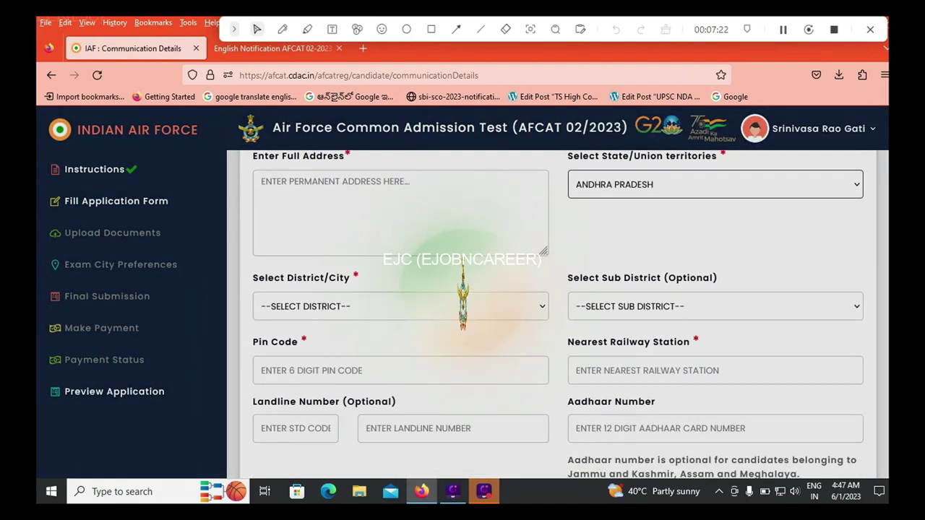
pyautogui.click(401, 306)
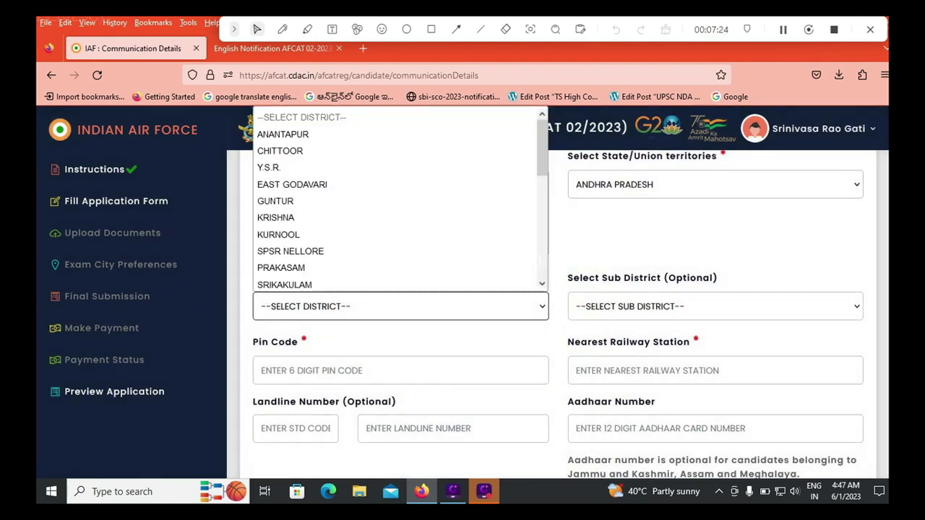
pyautogui.click(347, 147)
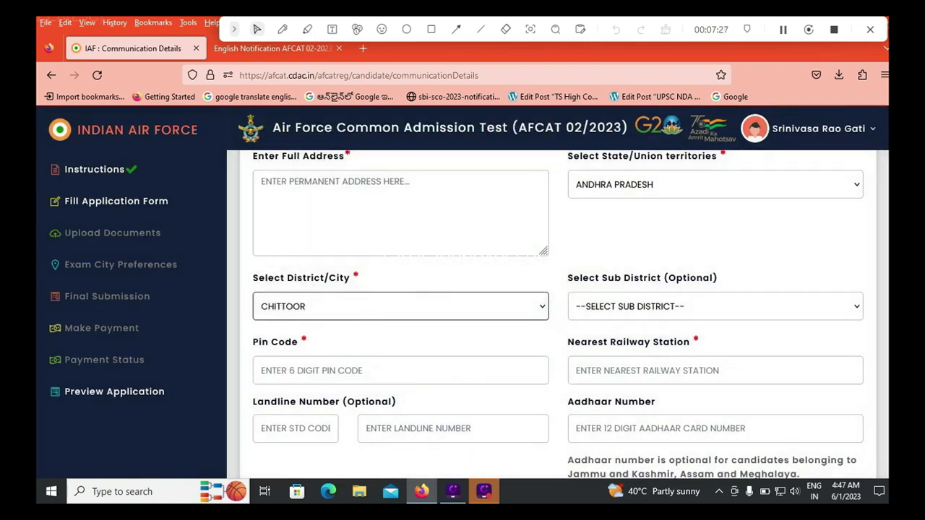
# Look through the optional sub district choices for the permanent address without selecting one.
pyautogui.click(716, 307)
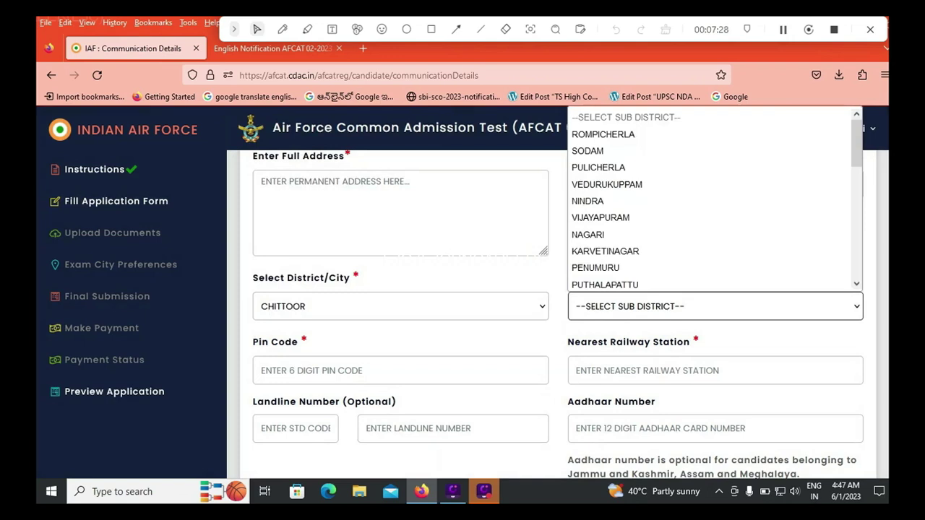
pyautogui.scroll(-7, 712, 199)
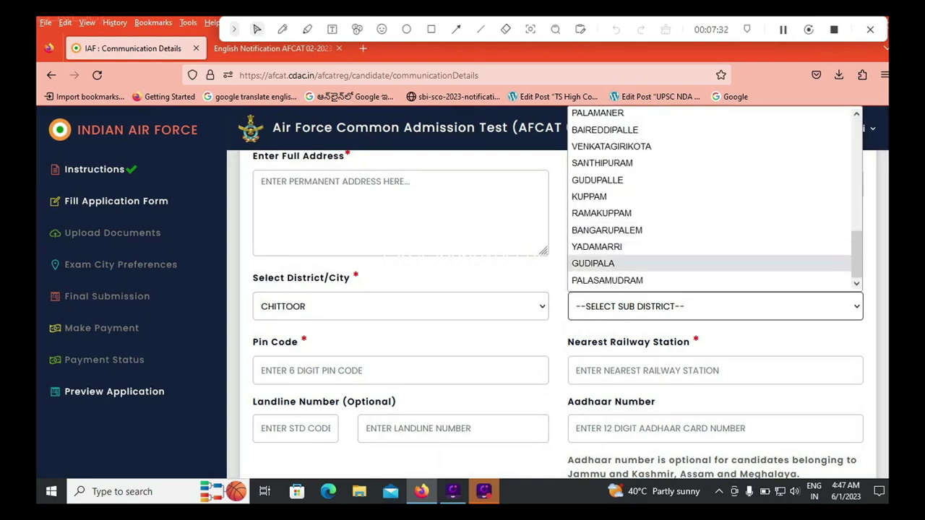
pyautogui.click(470, 278)
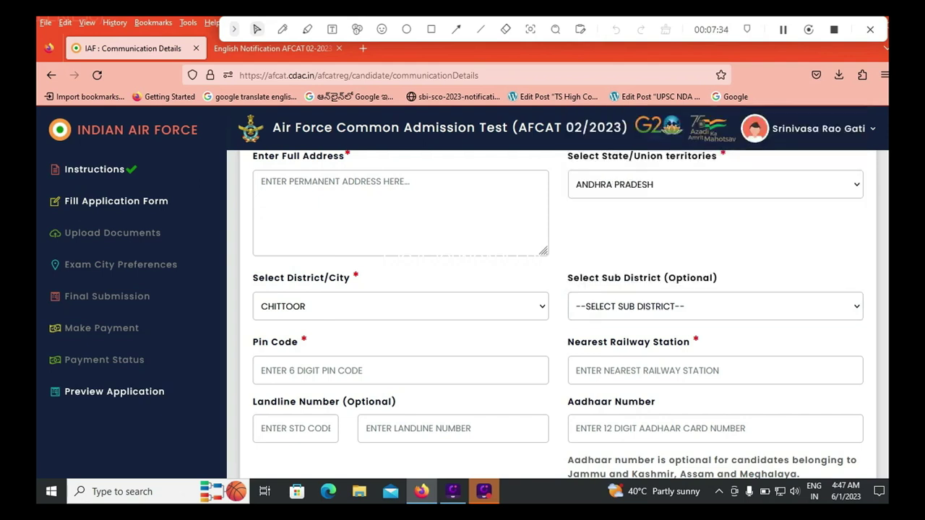
# Go over the remaining permanent address fields and mark the permanent address as the same as the correspondence address.
pyautogui.scroll(-2, 556, 311)
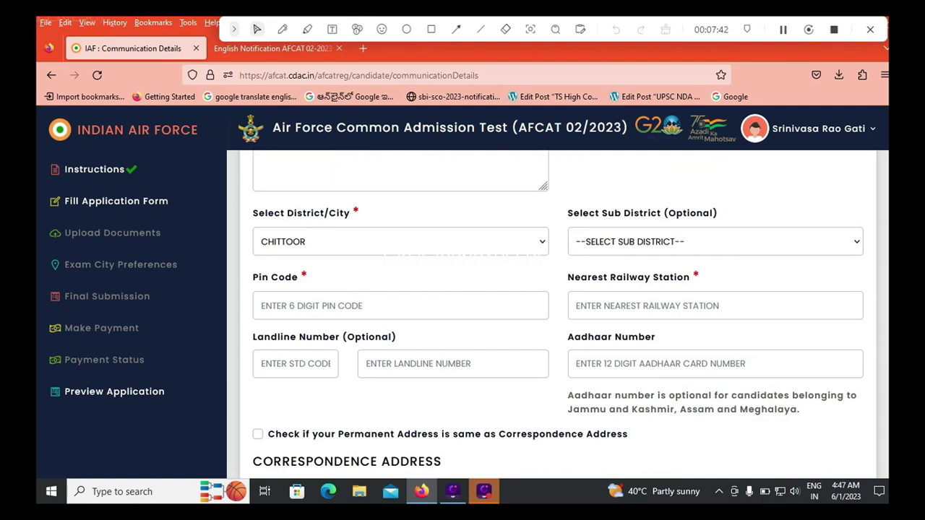
pyautogui.scroll(-3, 556, 310)
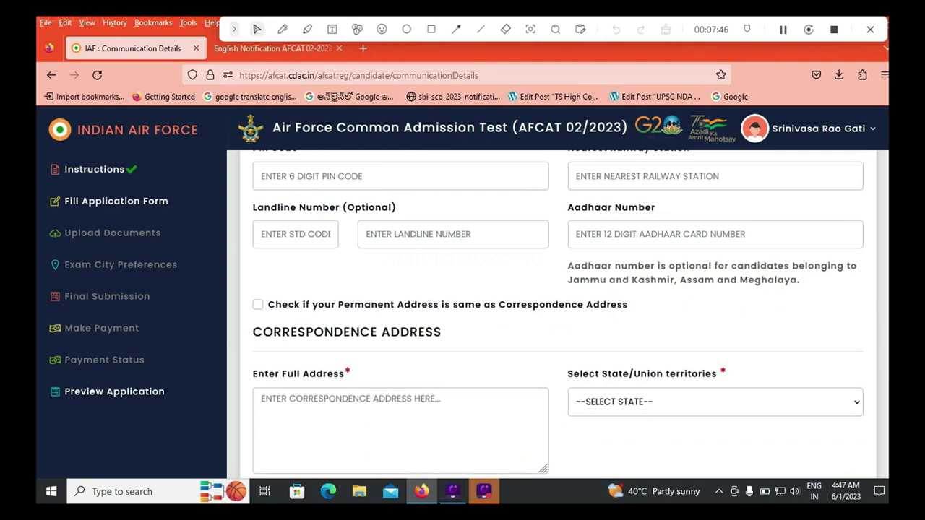
pyautogui.click(258, 305)
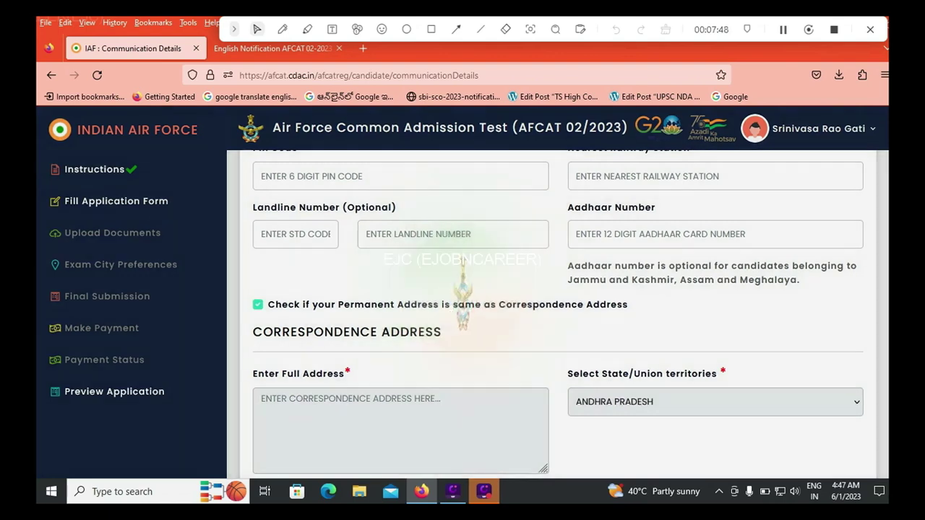
# Review the remaining communication details, the photograph, signature and thumb impression upload requirements, and the candidate declaration.
pyautogui.scroll(-5, 556, 311)
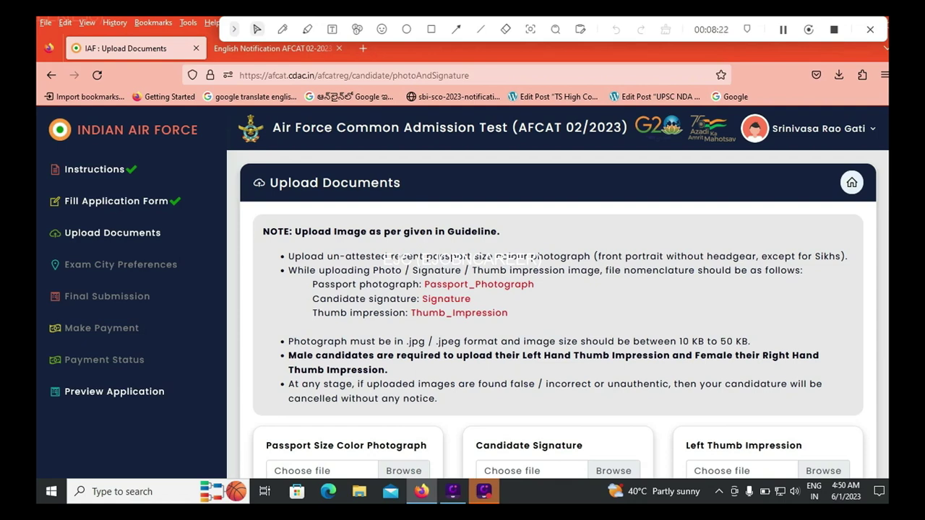
pyautogui.scroll(-3, 558, 315)
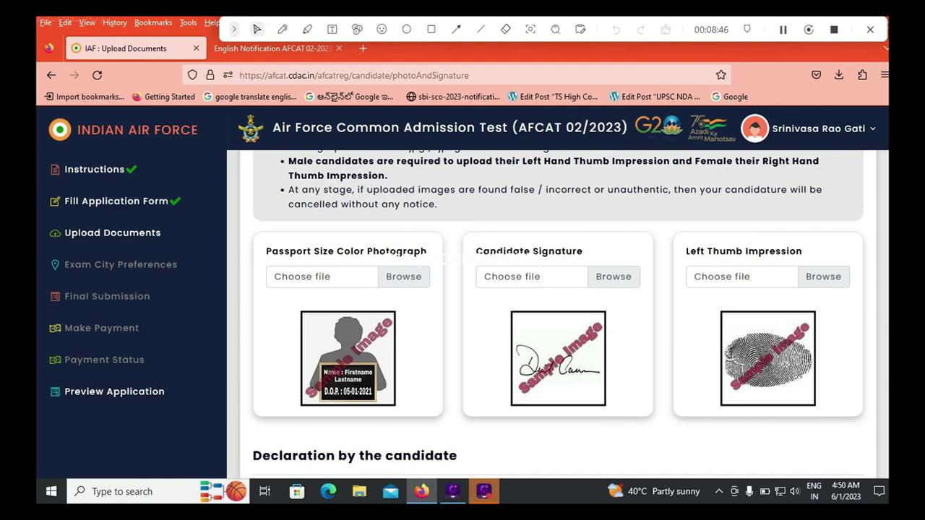
pyautogui.scroll(-4, 558, 310)
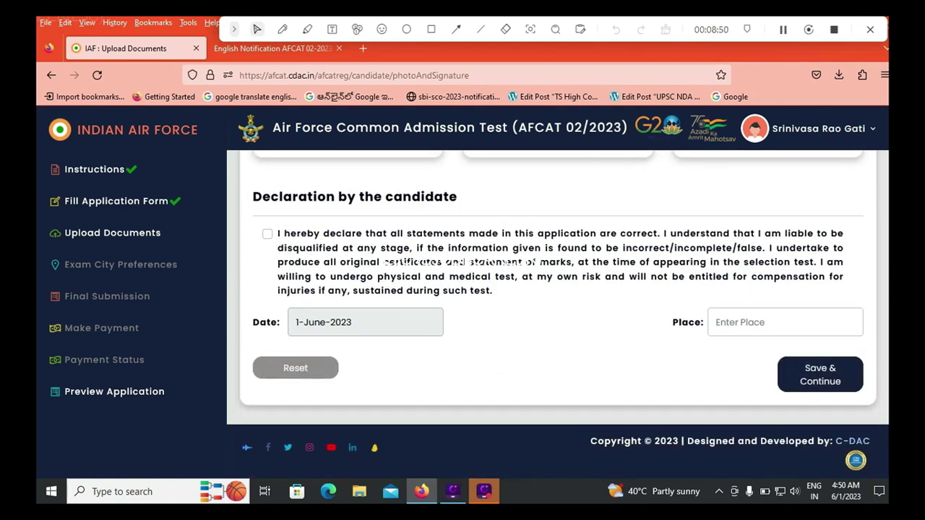
# Enter TIRUPATI as the place and accept the declaration by the candidate.
pyautogui.click(755, 323)
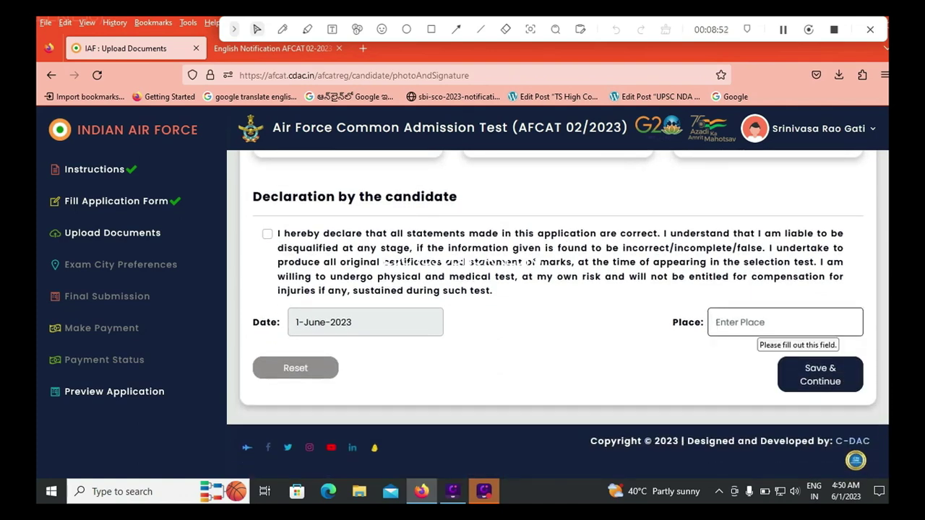
pyautogui.write('TIRUPATI')
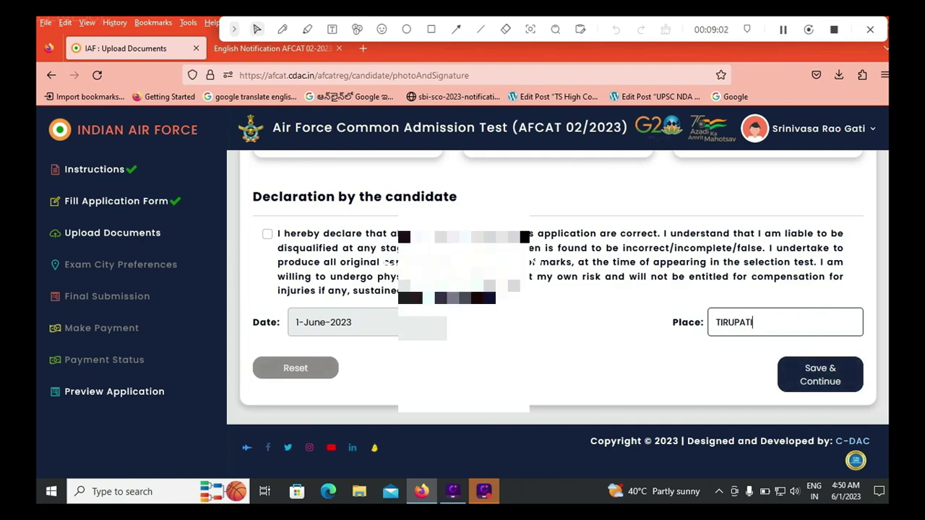
pyautogui.click(267, 235)
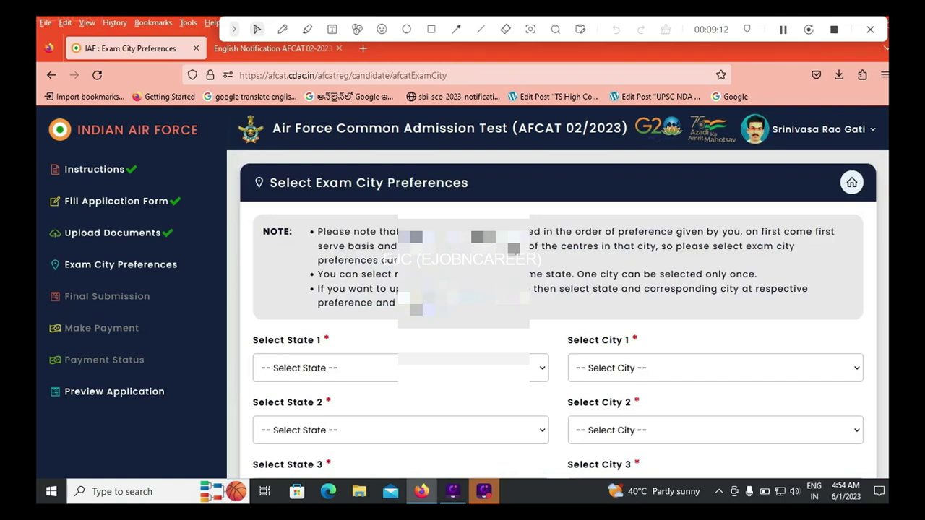
# Set the state of the first exam city preference to Andhra Pradesh and look through its city choices.
pyautogui.click(400, 368)
pyautogui.click(287, 150)
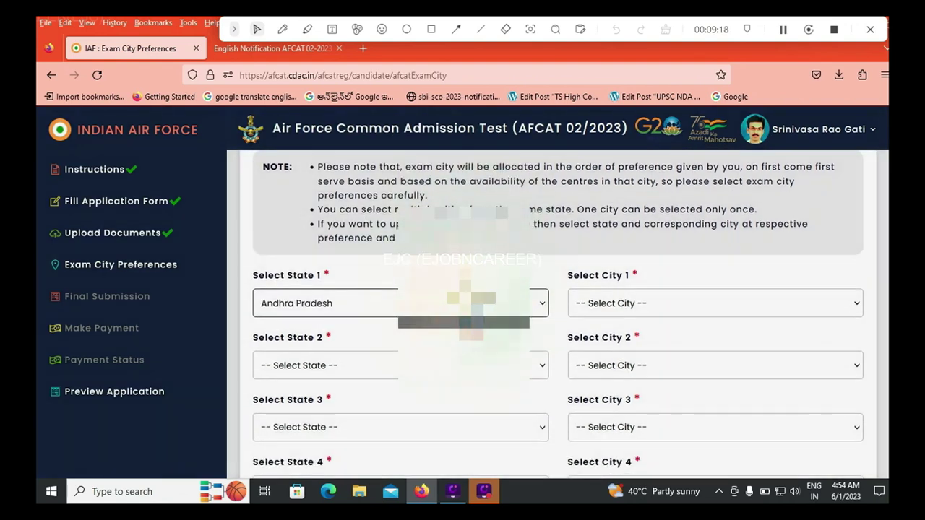
pyautogui.click(715, 303)
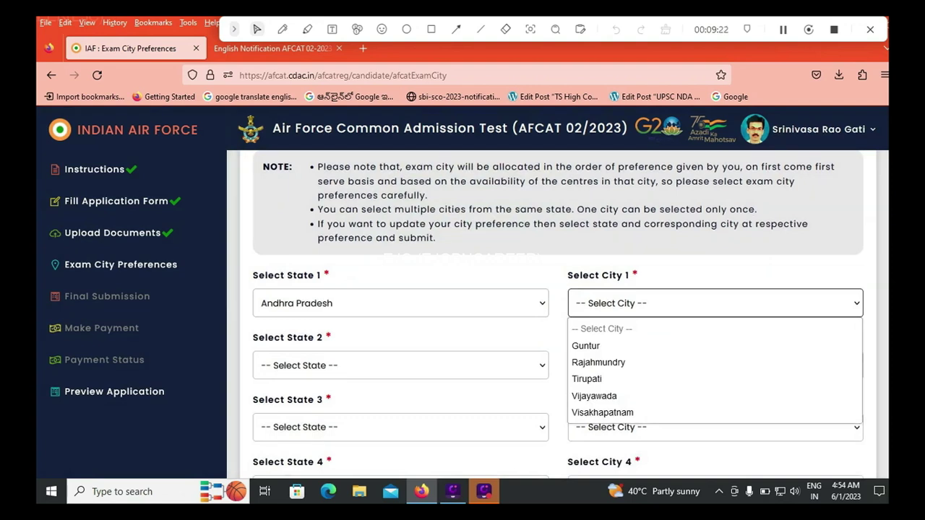
# Change the first exam preference's state to Telangana and look over its city choices and the remaining preference fields.
pyautogui.click(401, 303)
pyautogui.click(401, 303)
pyautogui.scroll(-8, 401, 218)
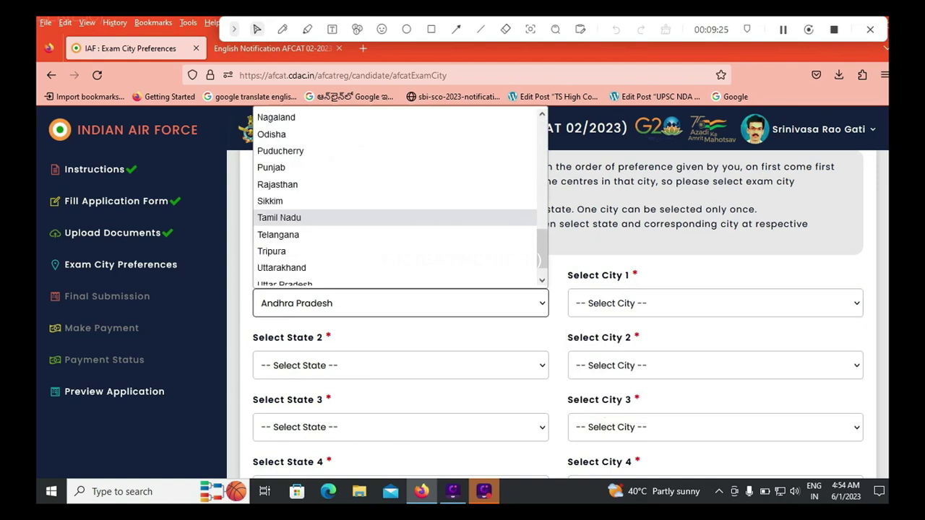
pyautogui.click(278, 235)
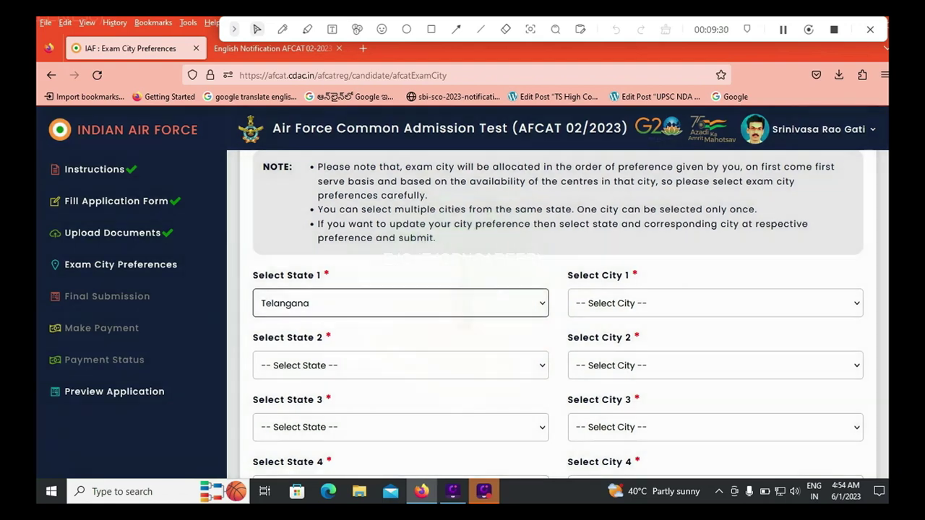
pyautogui.click(716, 304)
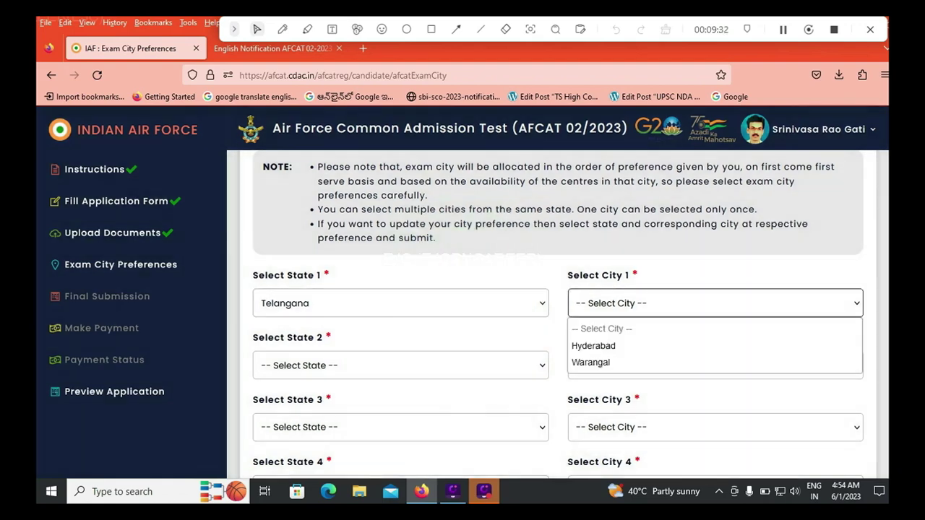
pyautogui.scroll(-4, 593, 346)
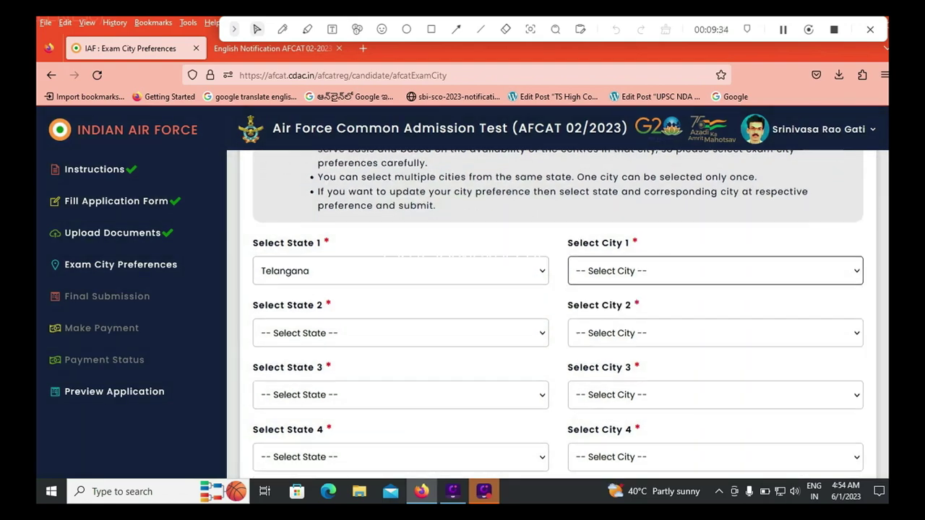
pyautogui.scroll(1, 559, 314)
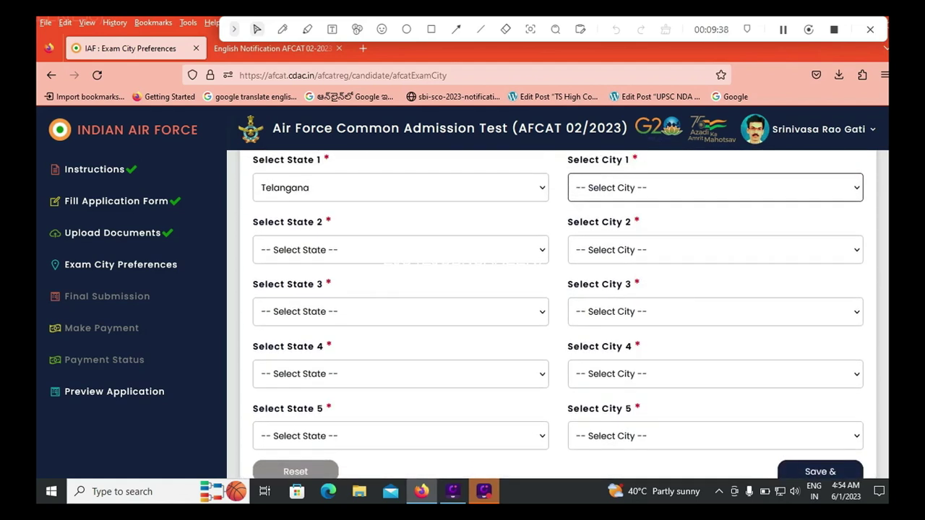
# Submit the previewed application for payment and start paying the fee through Payment Gateway 1.
pyautogui.scroll(-3, 557, 316)
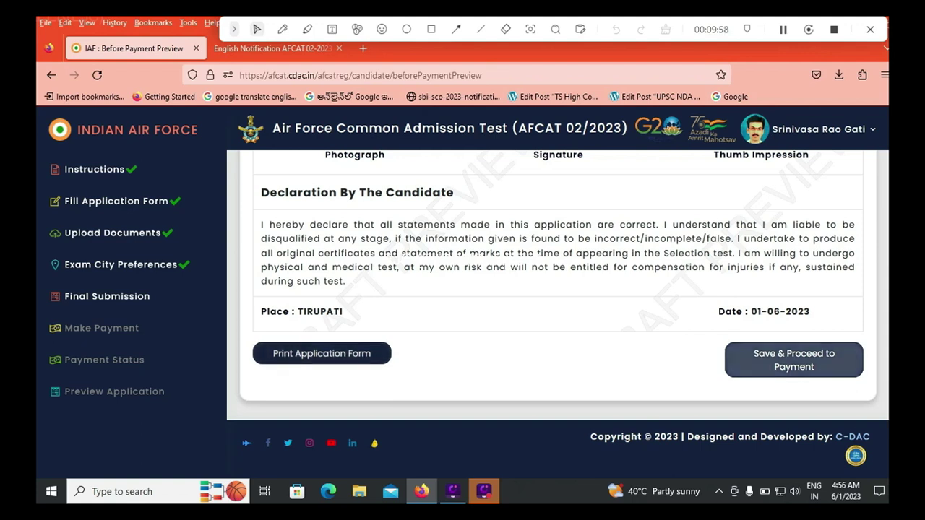
pyautogui.click(794, 359)
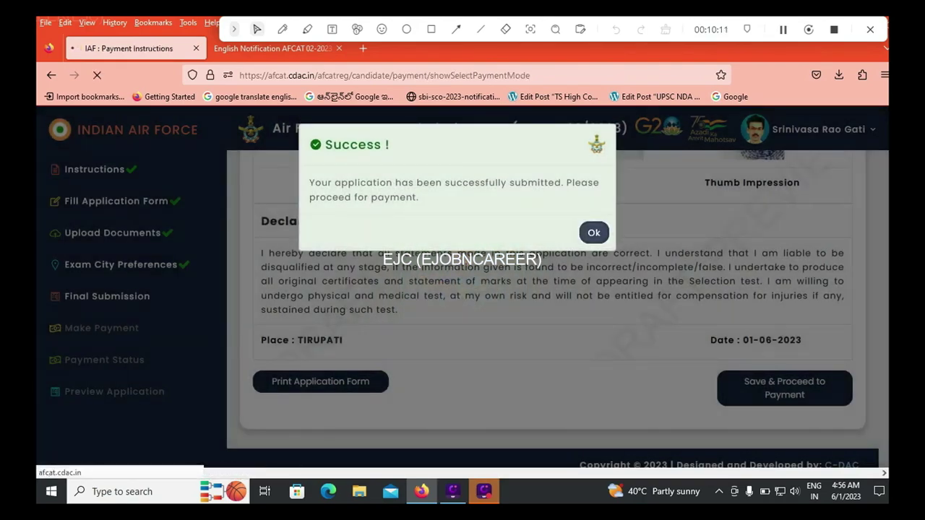
pyautogui.scroll(-5, 557, 311)
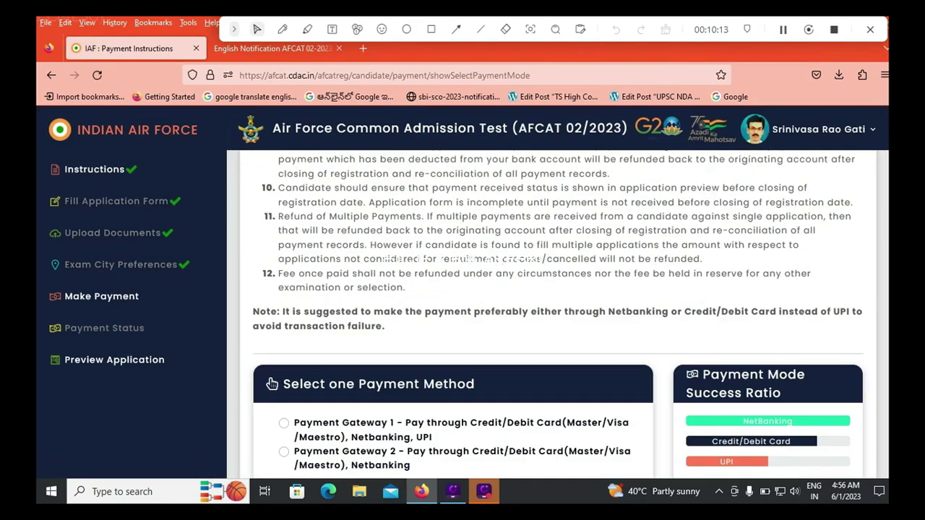
pyautogui.scroll(-3, 557, 311)
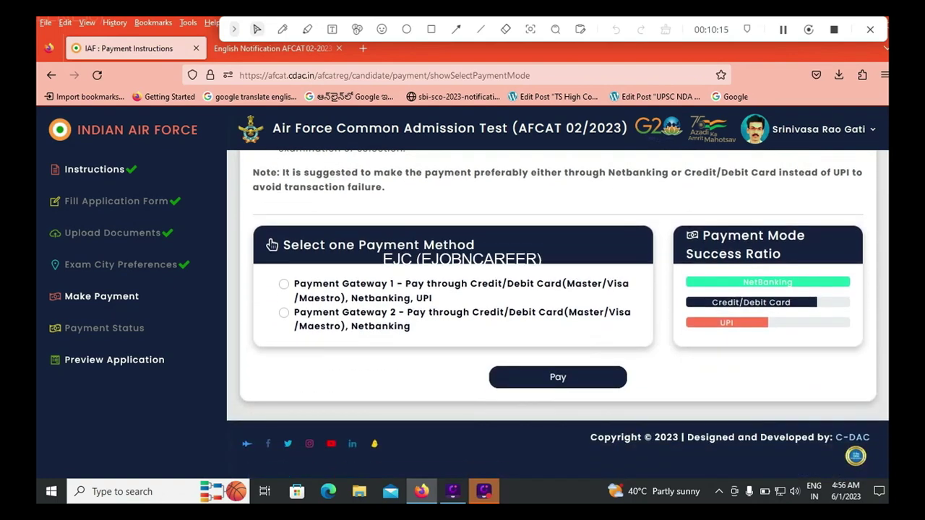
pyautogui.click(284, 284)
pyautogui.click(558, 377)
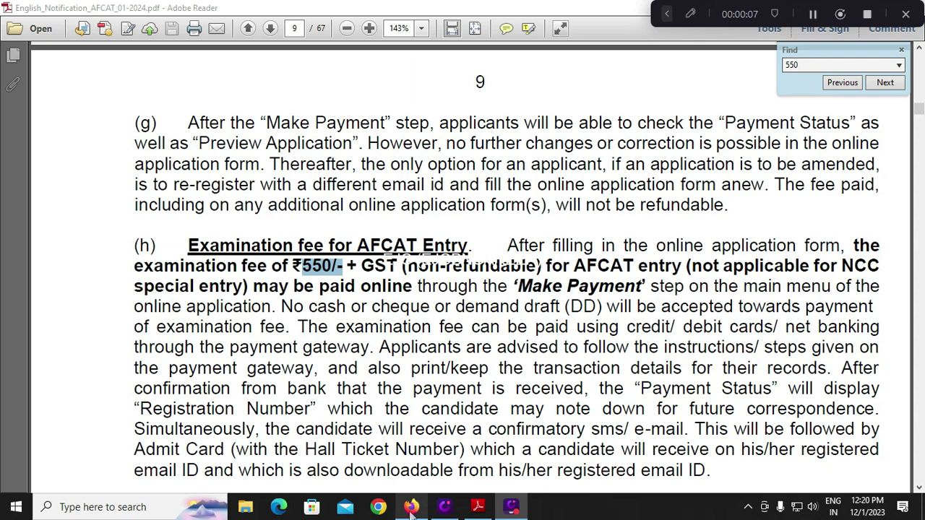
# Switch from the PDF notification to Firefox, showing the AFCAT 01/2024 personal details form.
pyautogui.moveTo(411, 510)
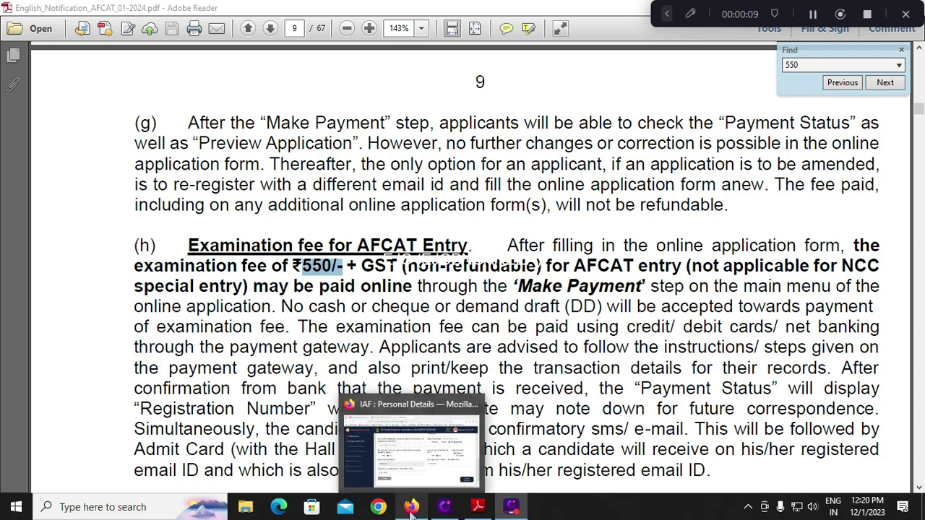
pyautogui.click(411, 509)
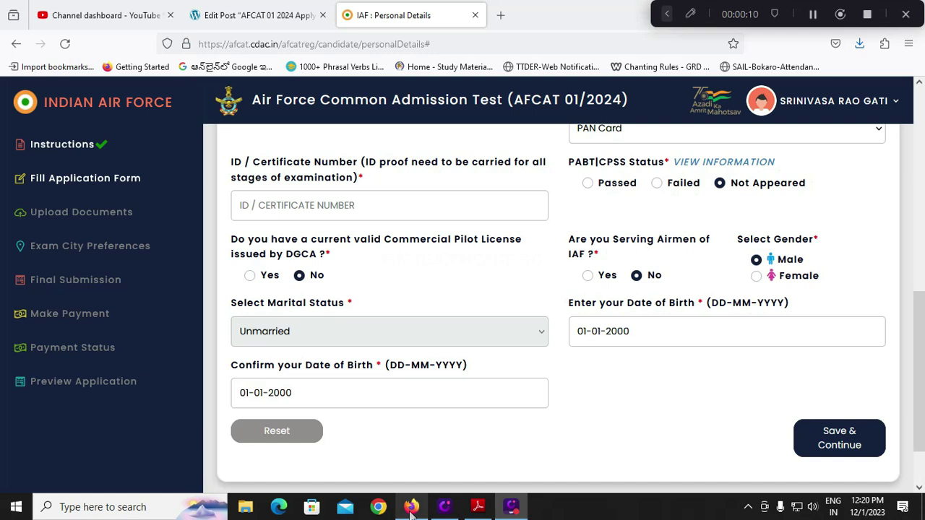